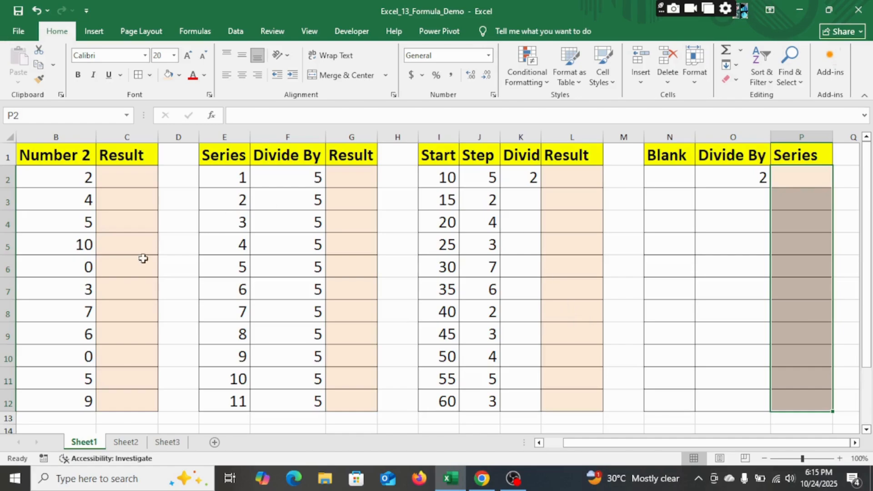
- Enter =IFERROR(A2/B2,"ERROR") in C2 to divide Number 1 by Number 2 with an error fallback
left_click_drag(651, 443, 632, 444)
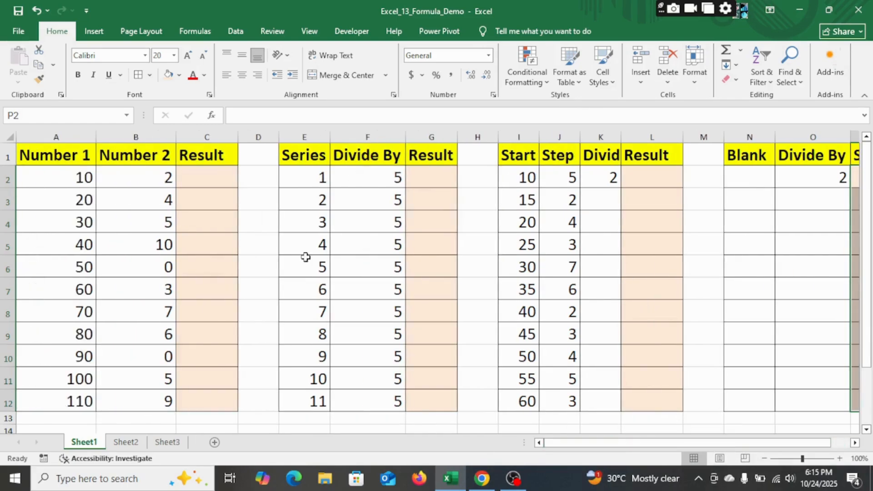
left_click(195, 170)
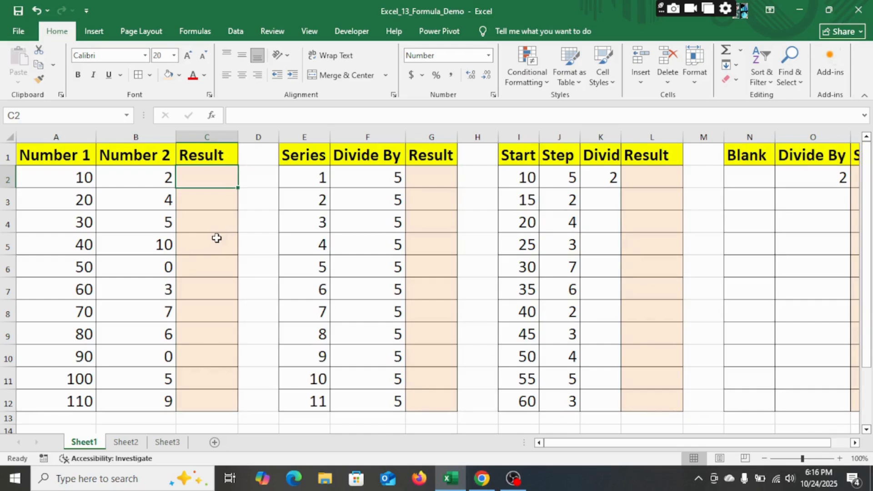
type("=")
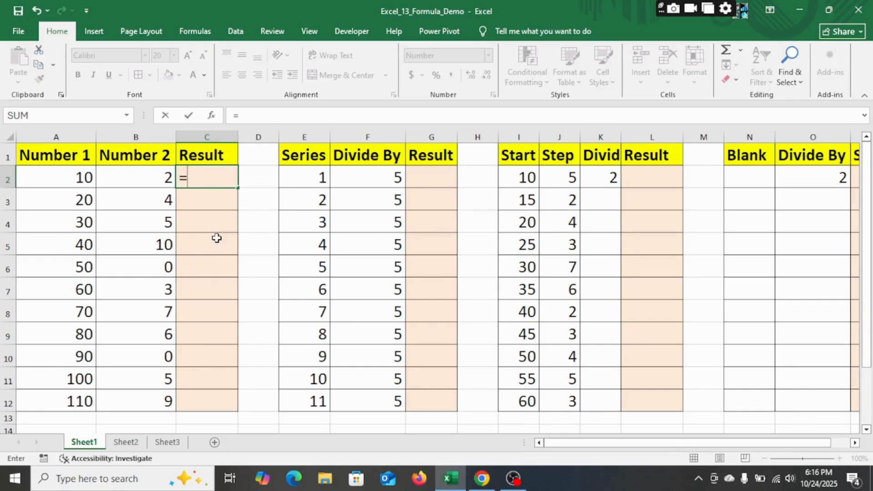
type("ife")
key("Tab")
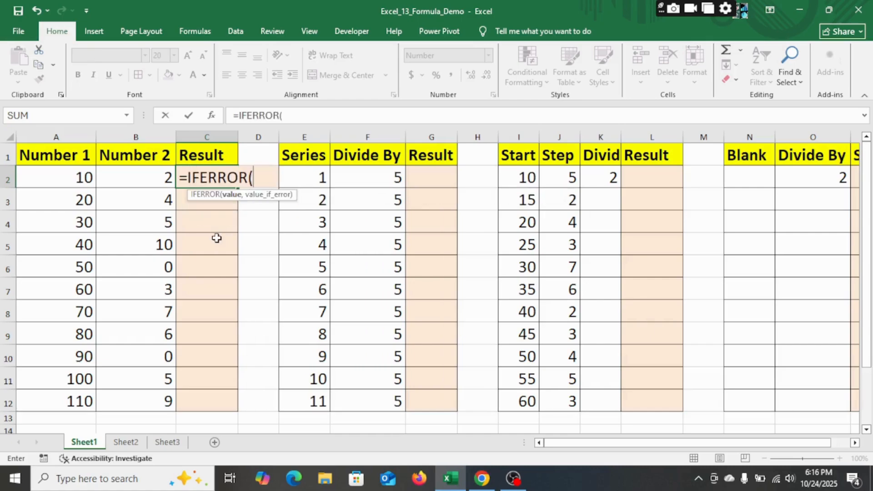
left_click(60, 180)
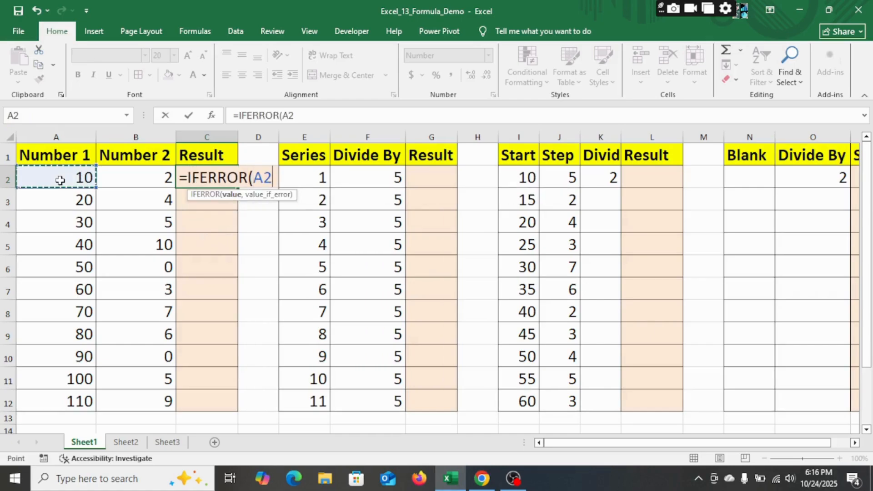
type("/")
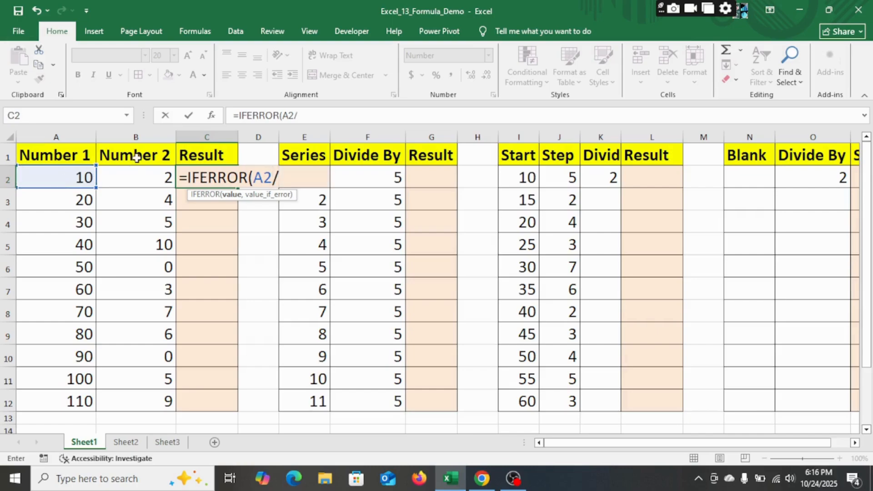
left_click(131, 177)
type(",")
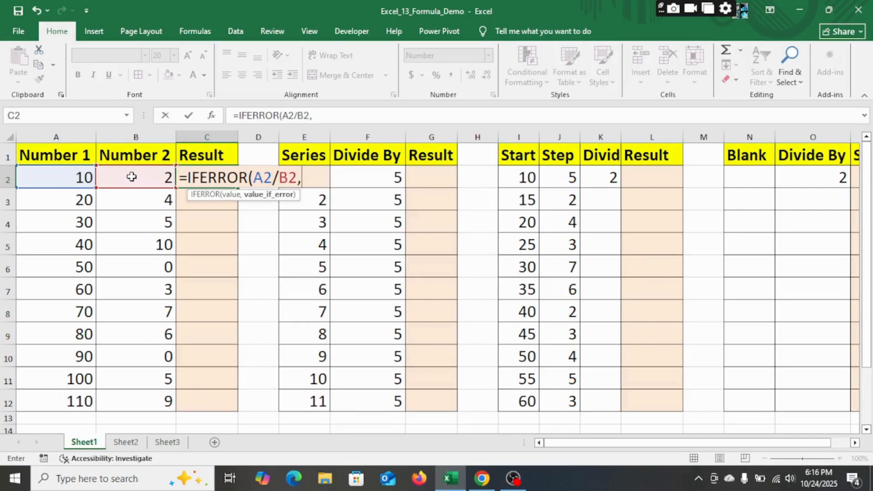
type("\"ERROR\"")
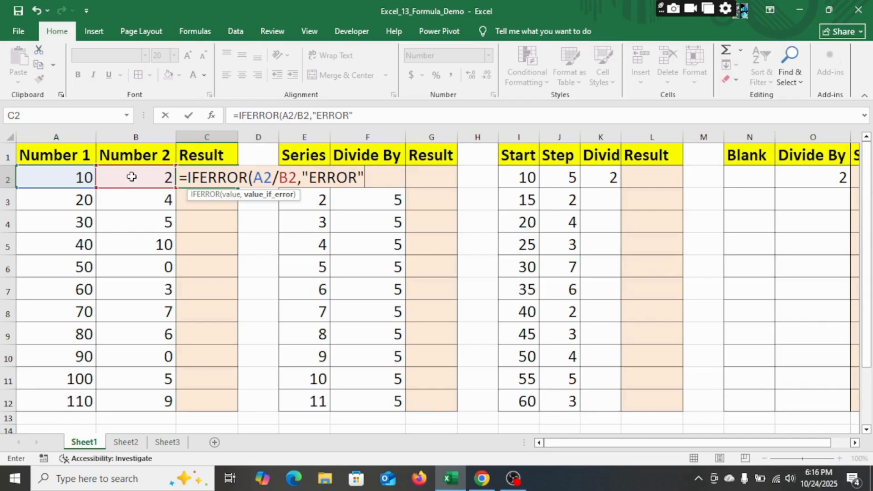
type(")")
key("Return")
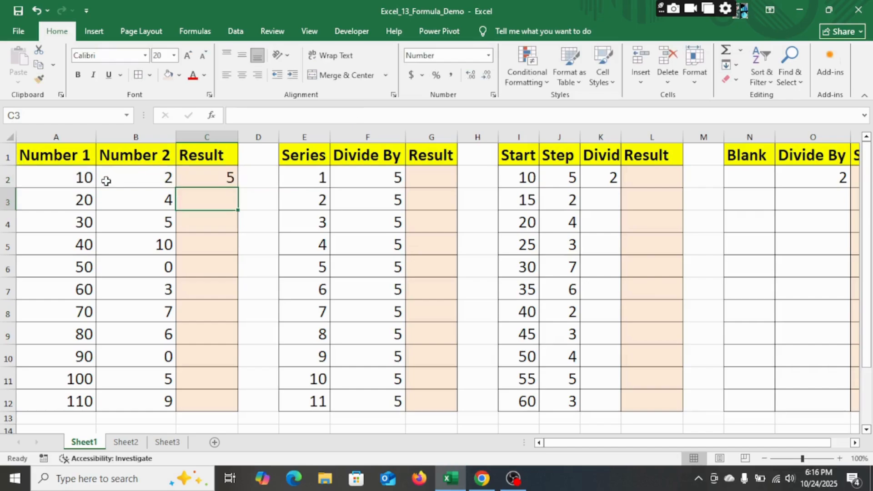
- Fill the IFERROR division formula from C2 down to C12
left_click(210, 181)
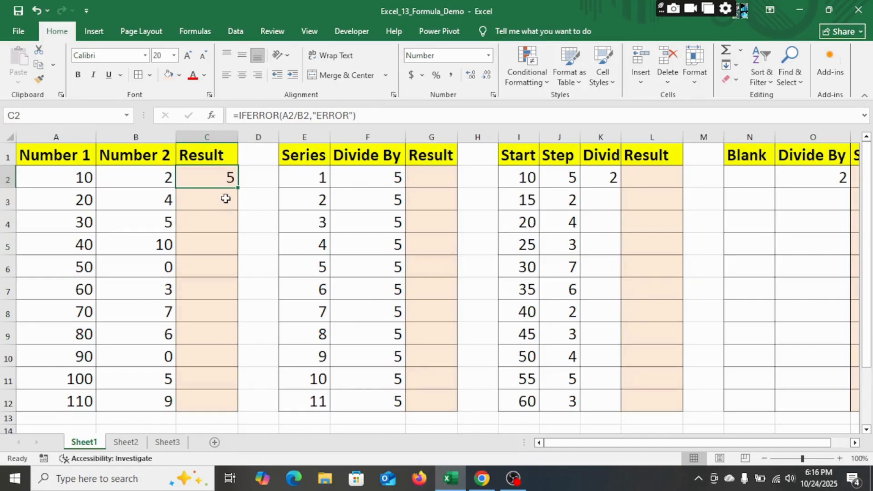
left_click_drag(238, 189, 231, 411)
left_click(266, 272)
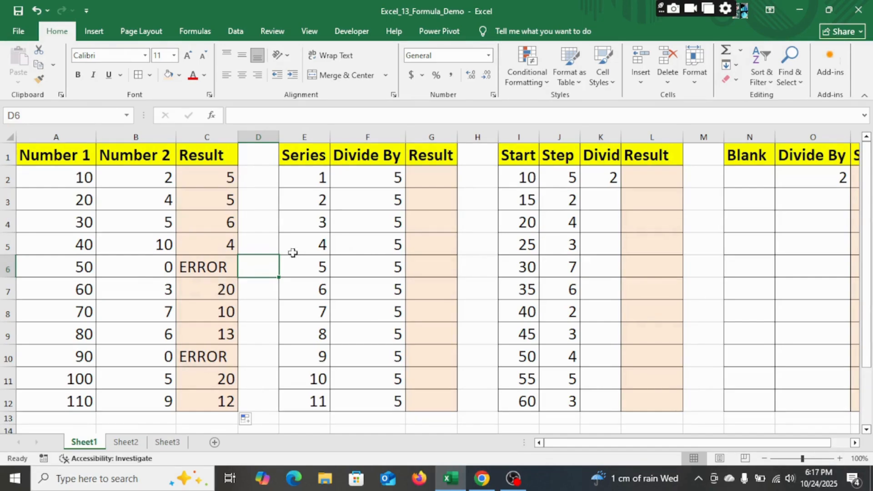
- Enter =E2/$F$2 in G2 to divide the series value by the fixed Divide By cell
left_click(428, 181)
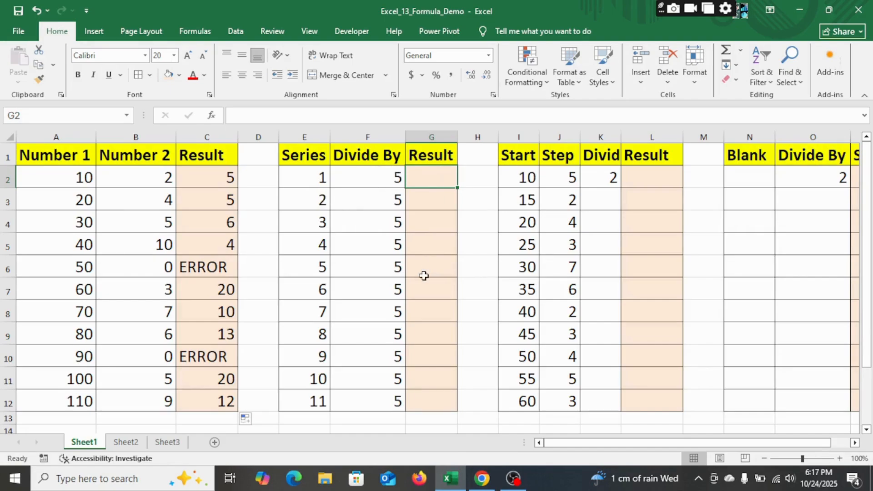
type("=")
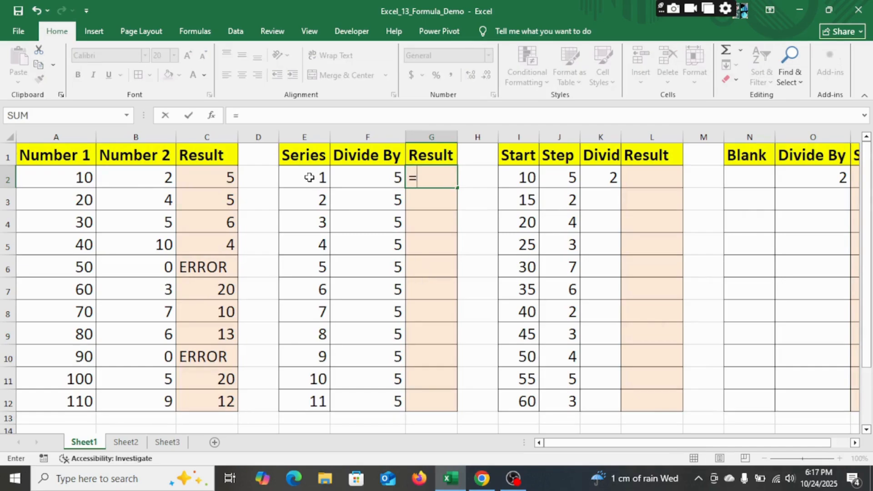
left_click(309, 177)
type("/")
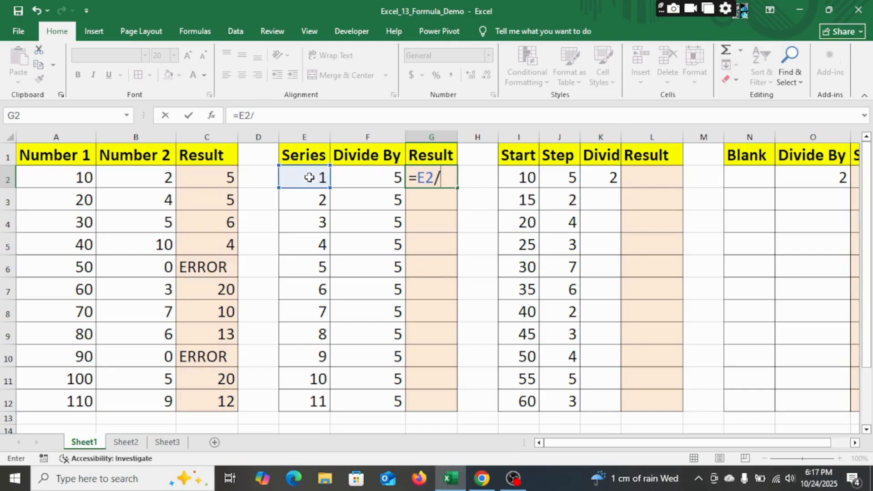
left_click(382, 175)
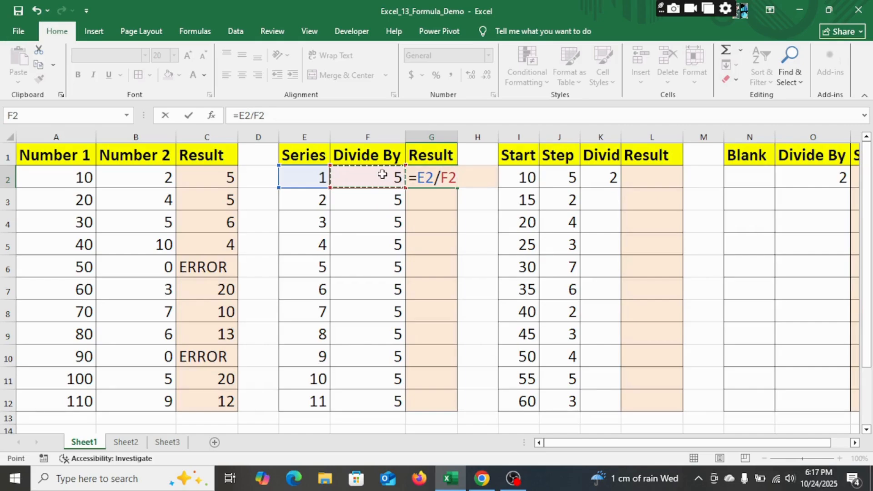
key("F4")
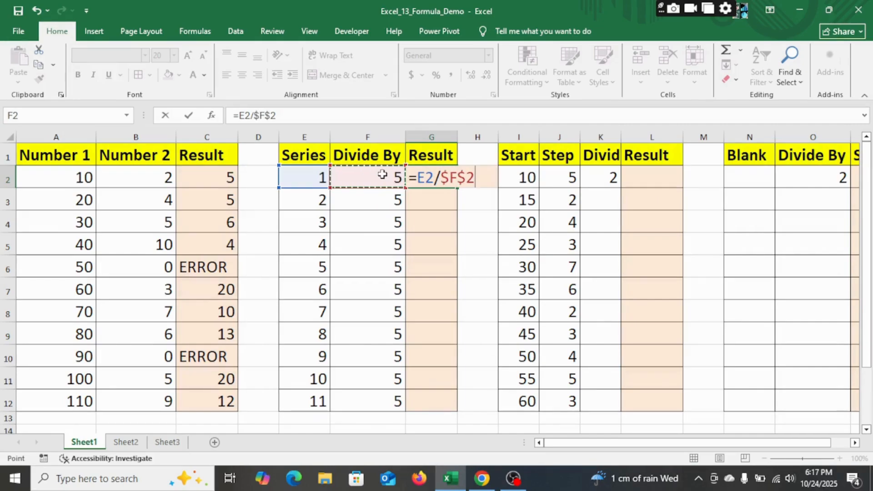
key("Return")
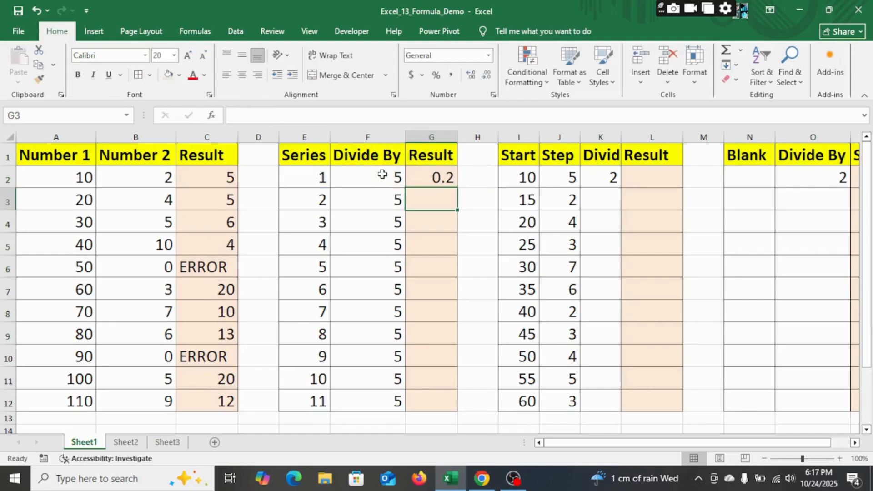
- Fill the series division formula from G2 down to G12
left_click(438, 178)
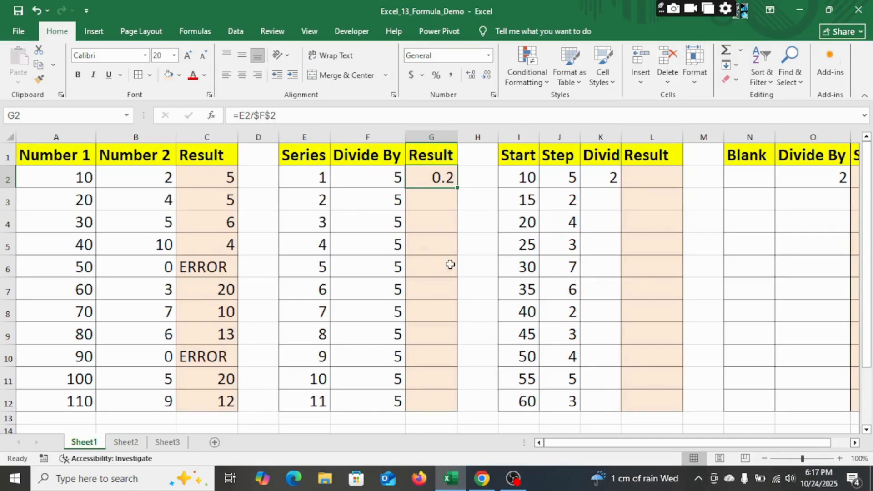
left_click_drag(459, 195, 435, 412)
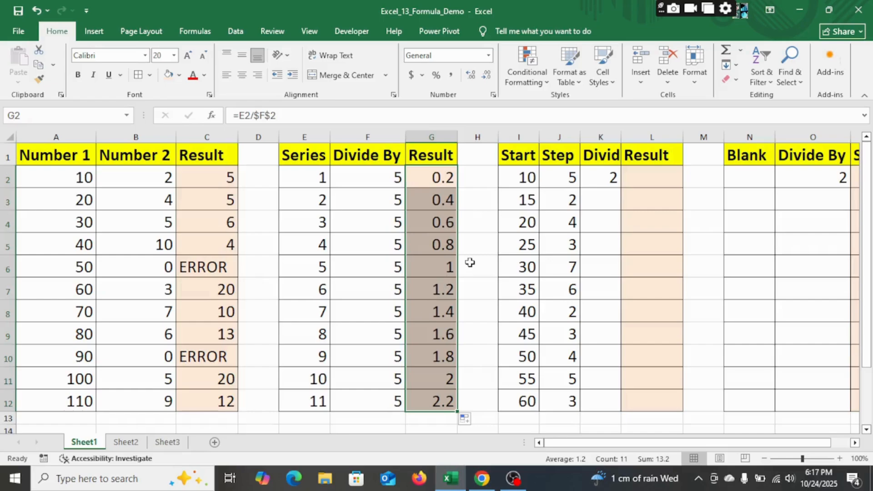
left_click(487, 252)
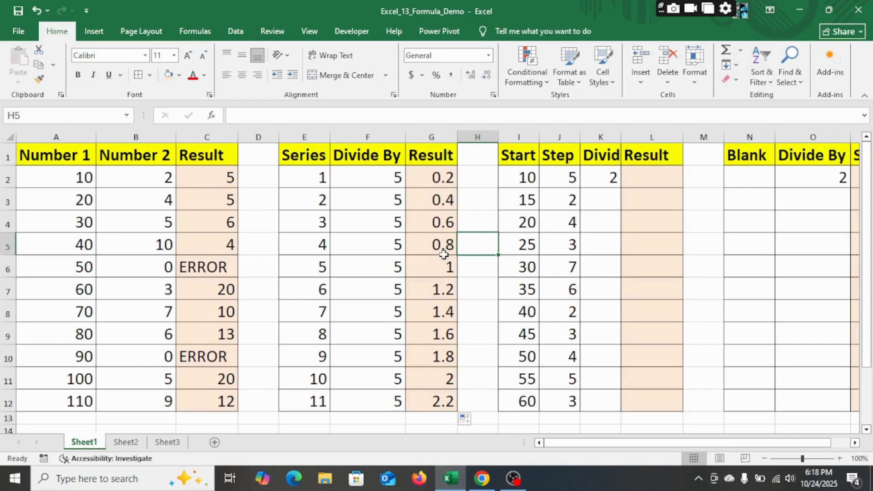
- Enter =(I2*J2)/$K$2 in L2 to multiply Start by Step and divide by the fixed divisor
left_click(645, 180)
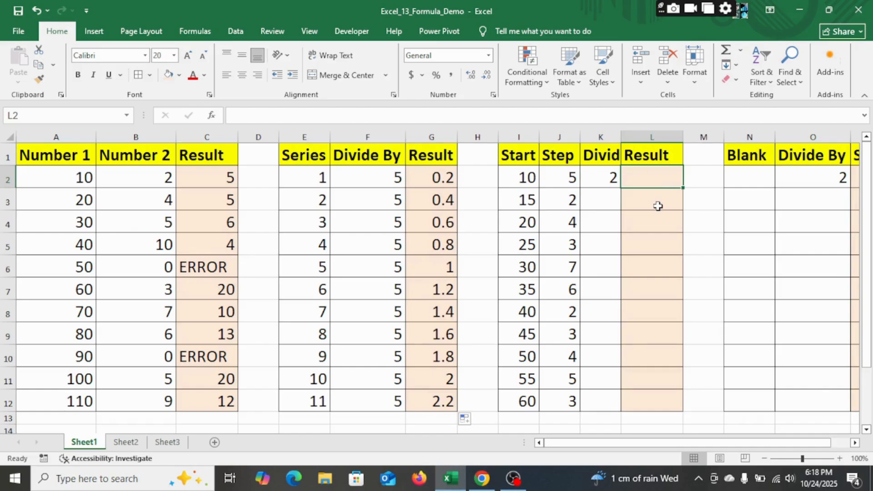
type("=")
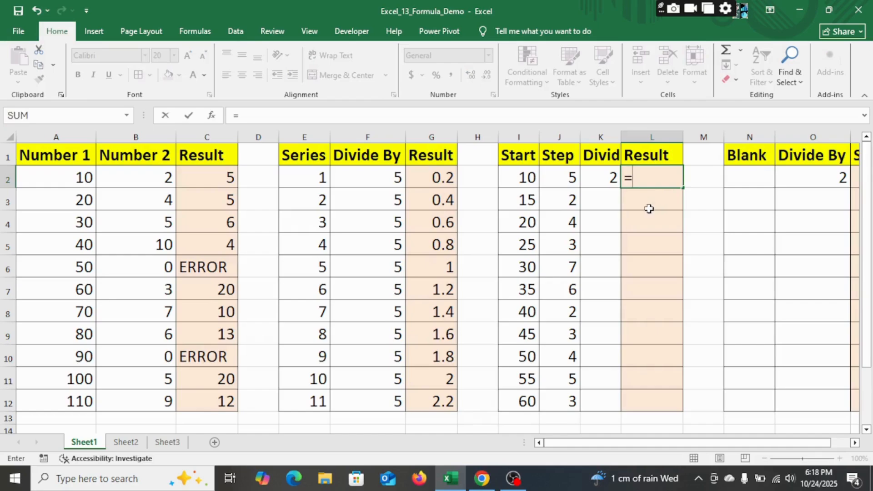
left_click(528, 178)
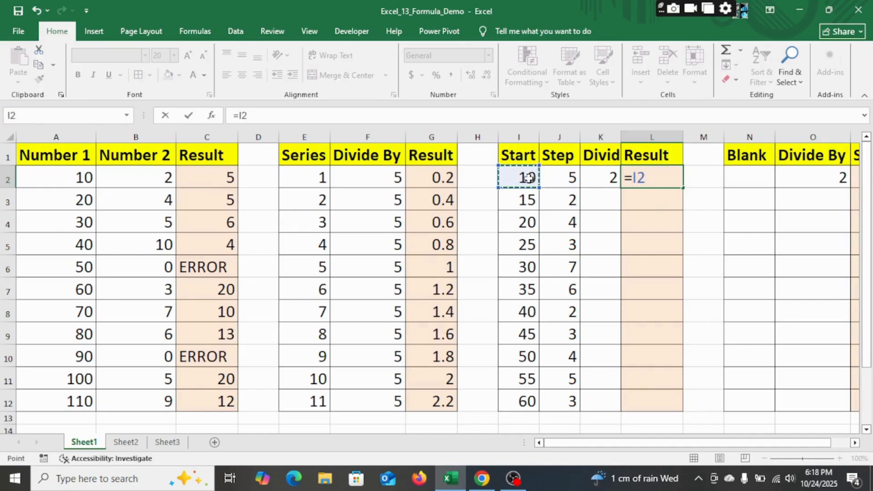
key("BackSpace")
key("BackSpace")
type("(")
left_click(528, 179)
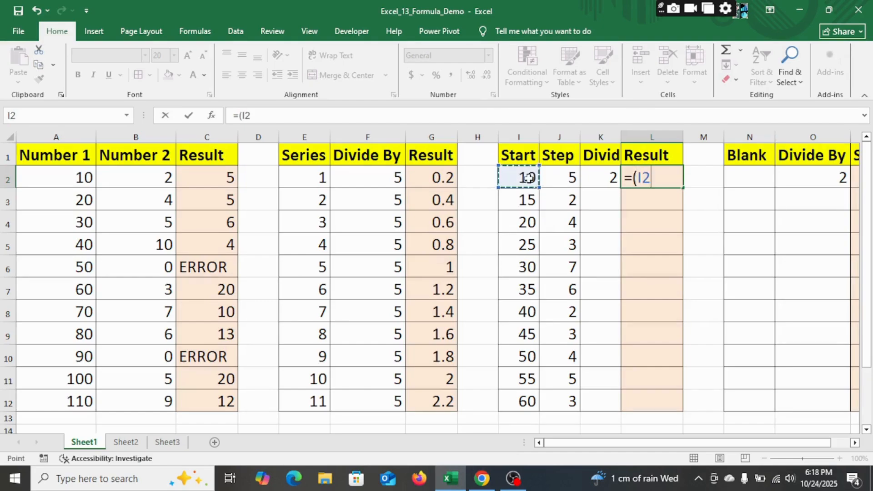
type("*")
left_click(567, 180)
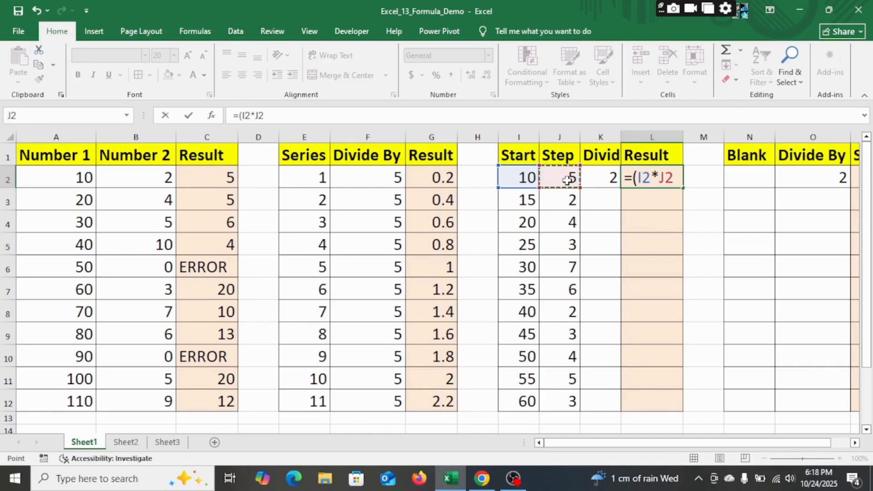
type(")/")
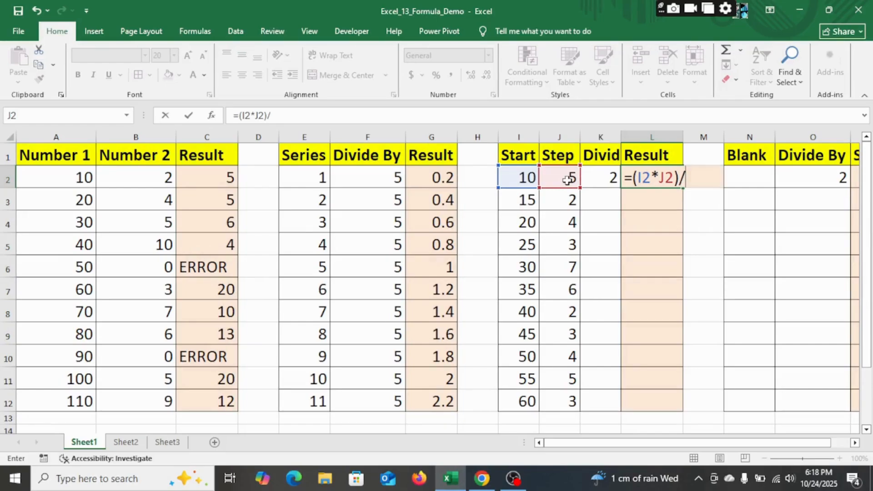
left_click(602, 180)
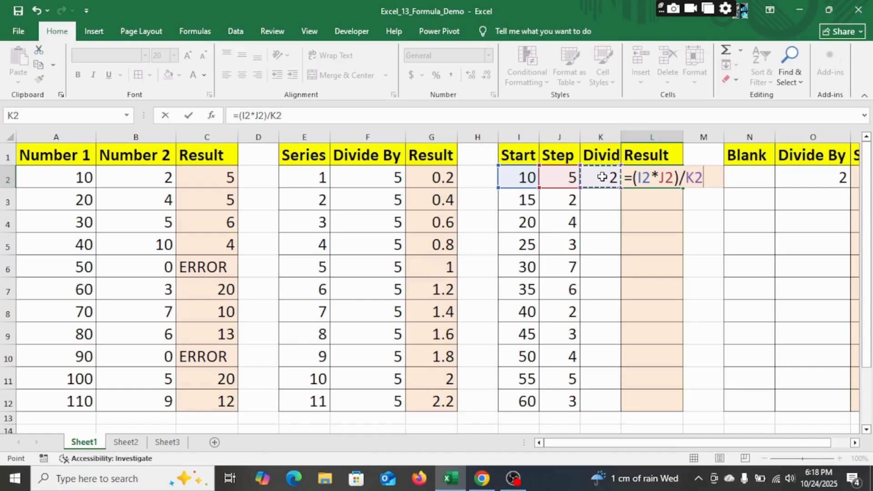
key("F4")
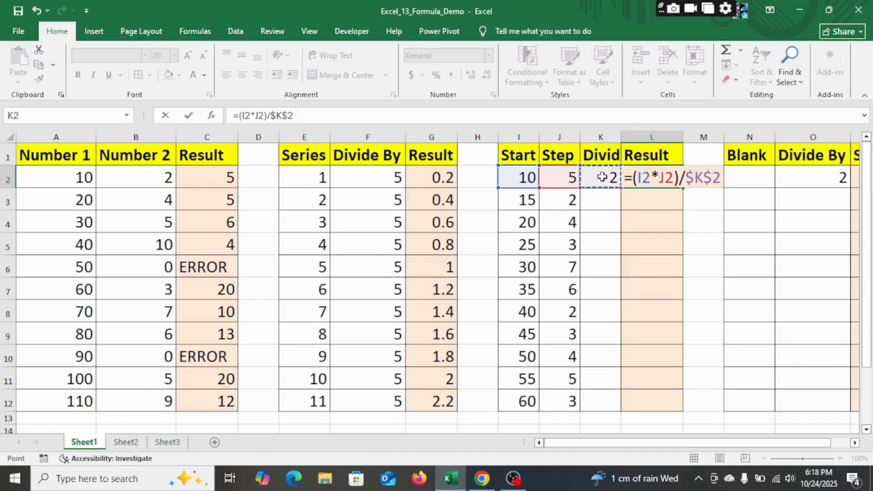
key("Return")
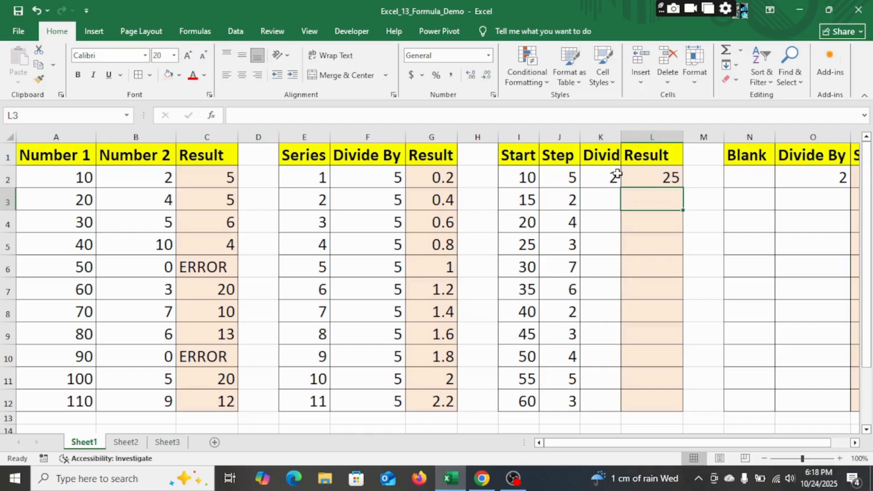
- Fill the Start-times-Step formula from L2 down to L12 and review the formula in L2
left_click(643, 177)
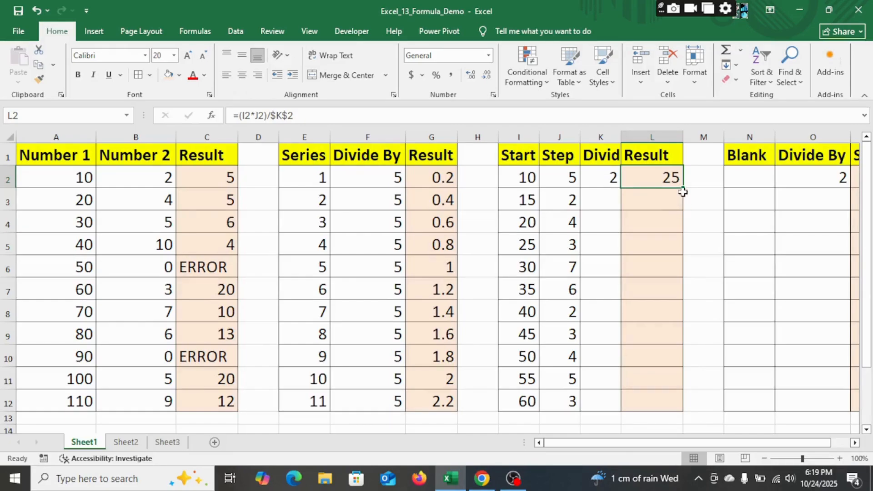
left_click_drag(683, 187, 664, 413)
left_click(700, 246)
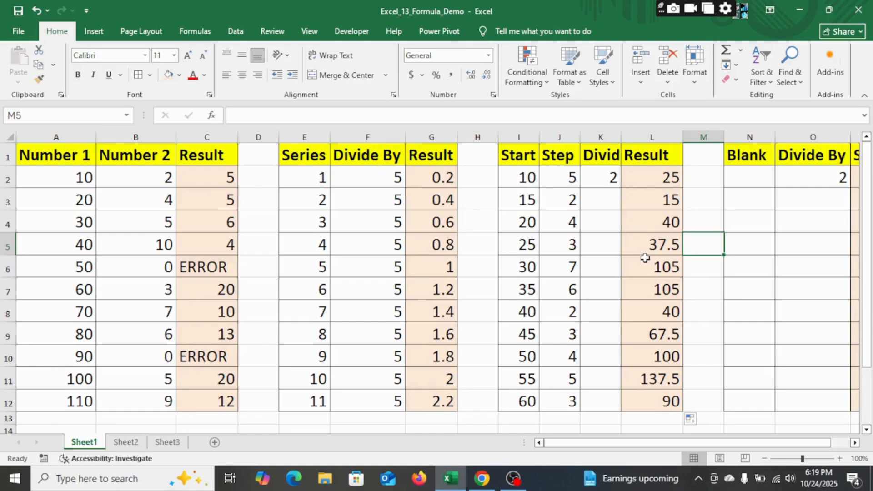
left_click(666, 177)
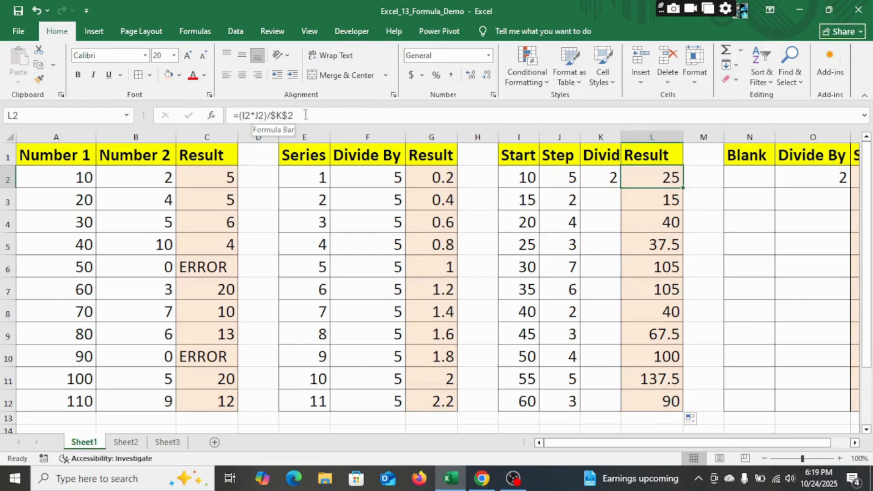
- Enter =ROW()/$O$2 in P2 to generate the Series value from the row number and the fixed Divide By cell
left_click_drag(609, 447, 677, 447)
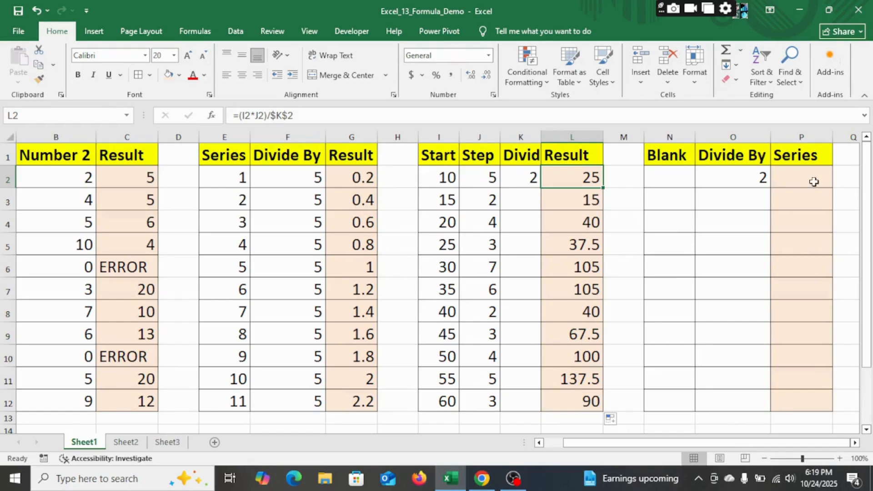
left_click(812, 181)
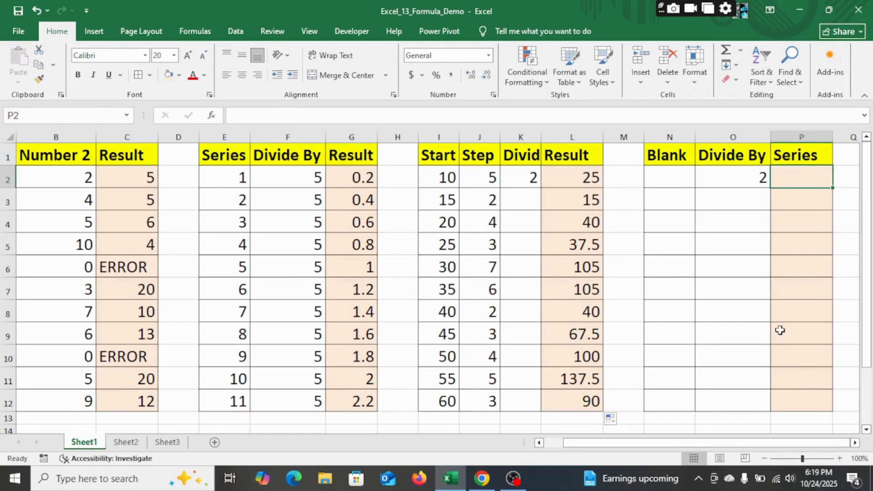
type("=")
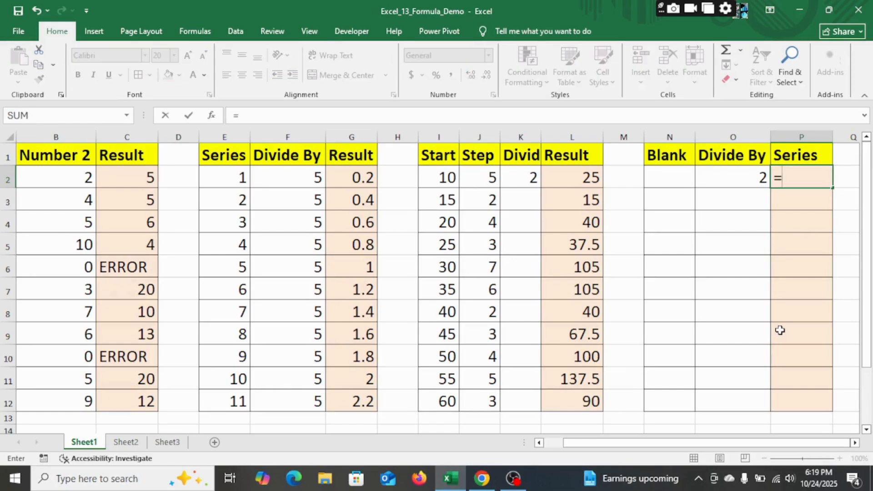
type("row")
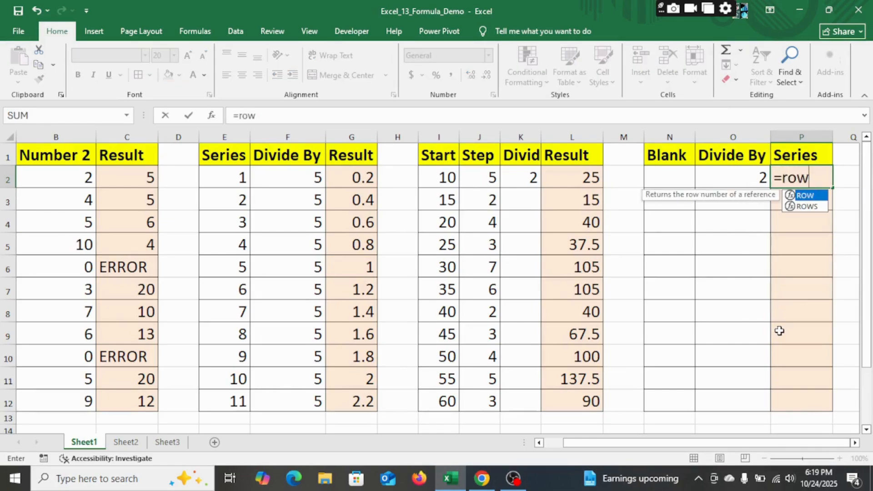
key("Tab")
type(")")
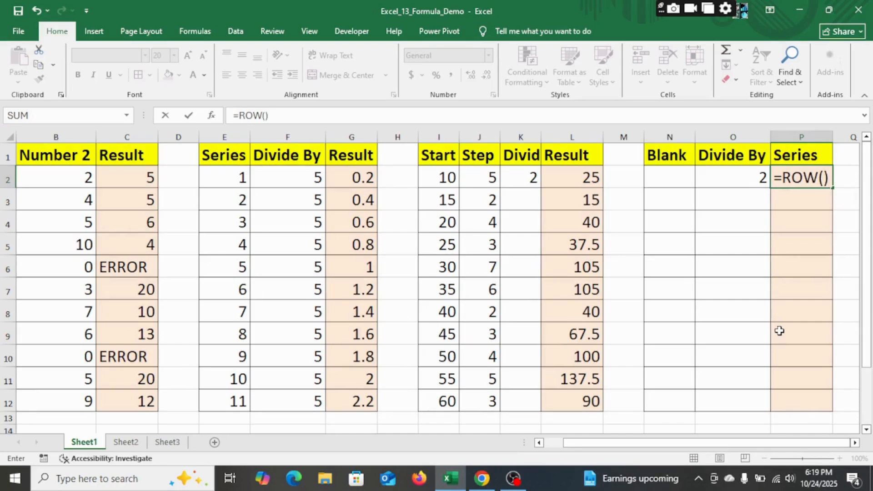
type("/")
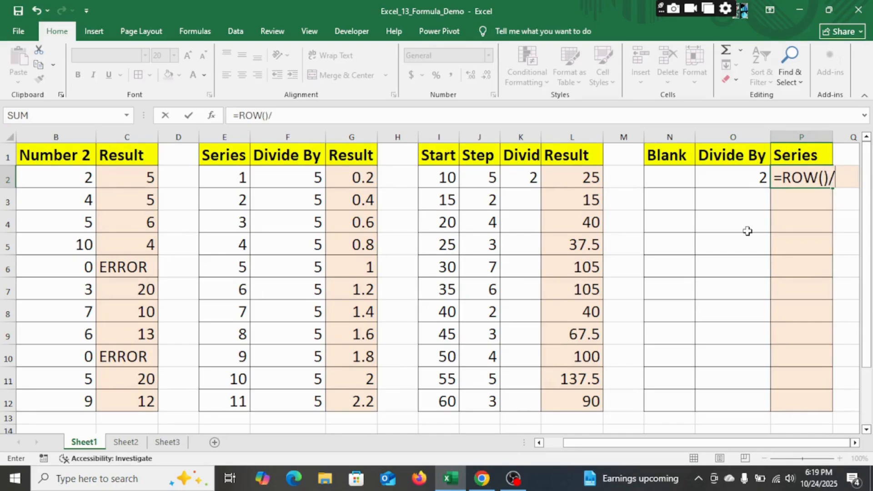
left_click(746, 175)
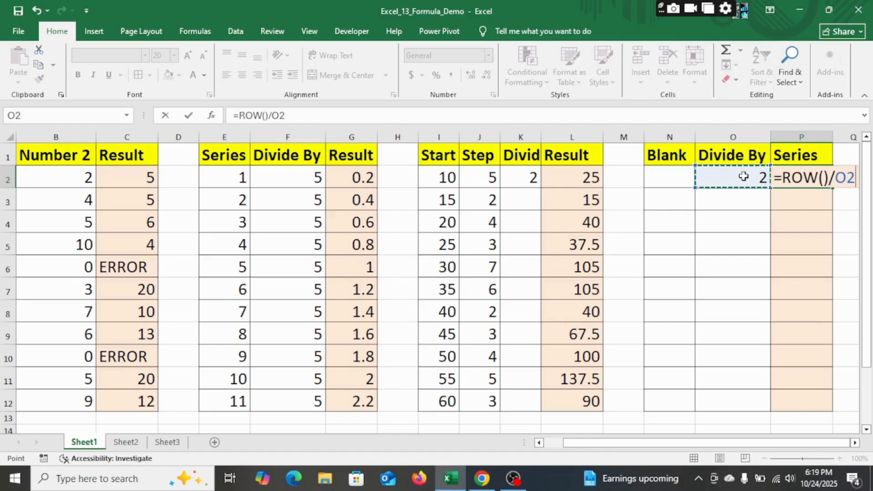
key("F4")
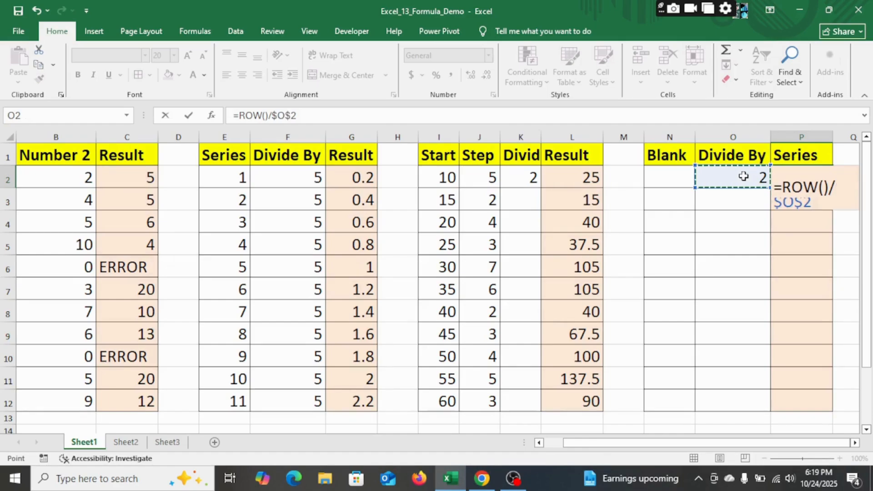
key("Return")
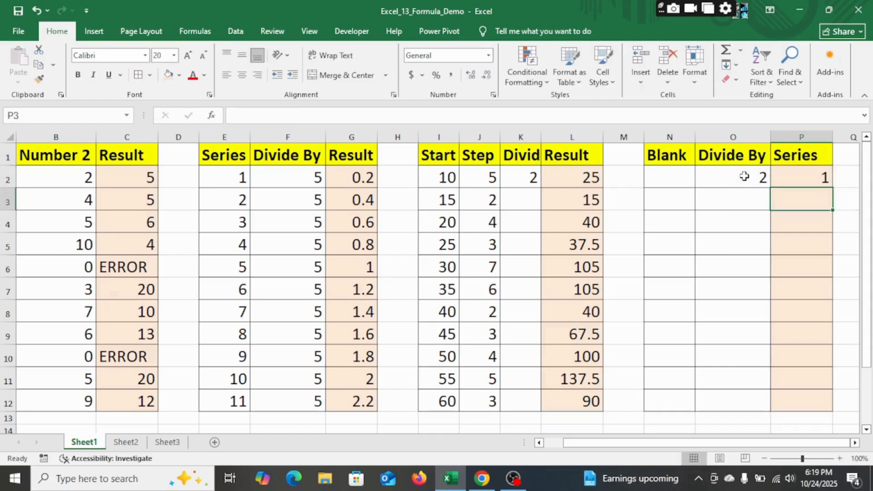
- Fill the ROW-based series formula from P2 down to P12 and review the formula in P2
left_click(801, 176)
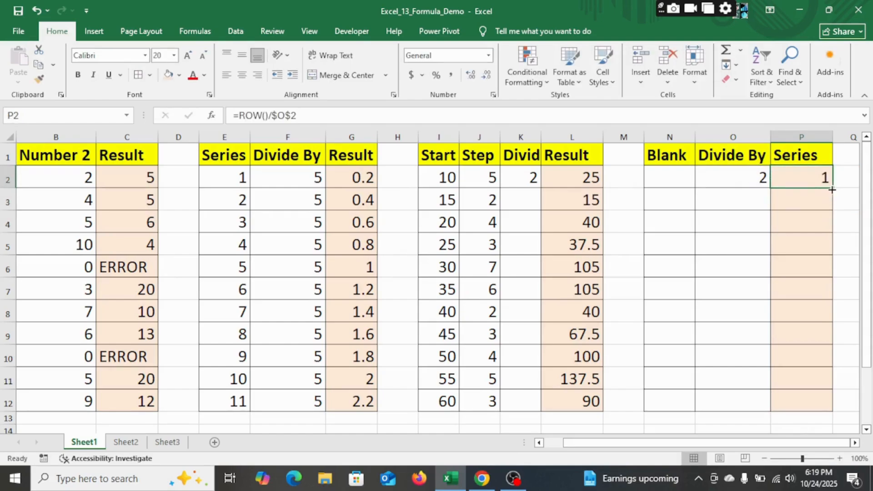
left_click_drag(832, 189, 813, 412)
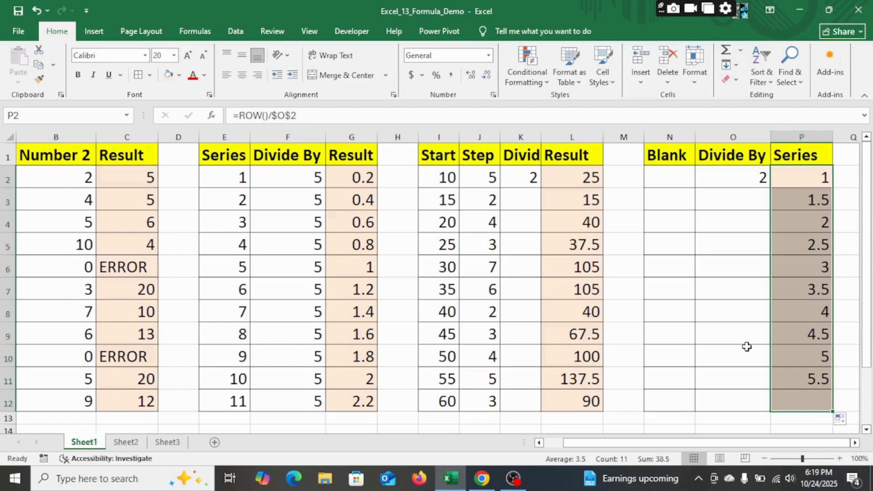
left_click(737, 346)
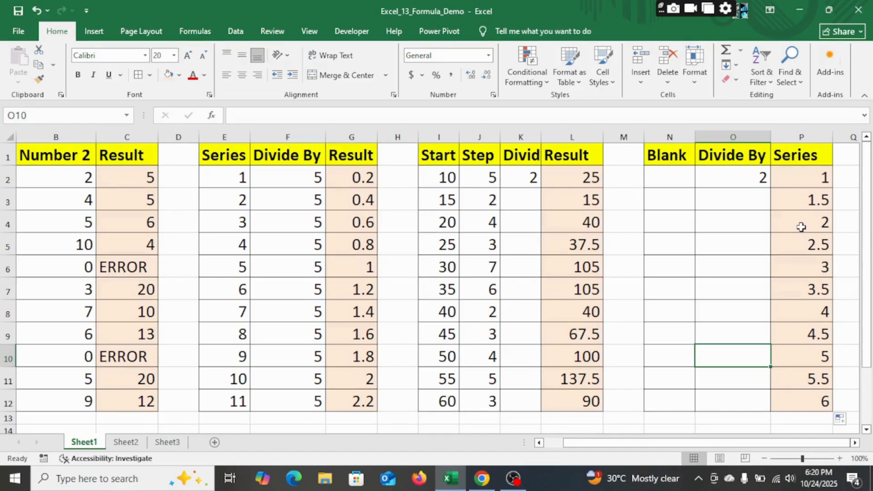
left_click(799, 180)
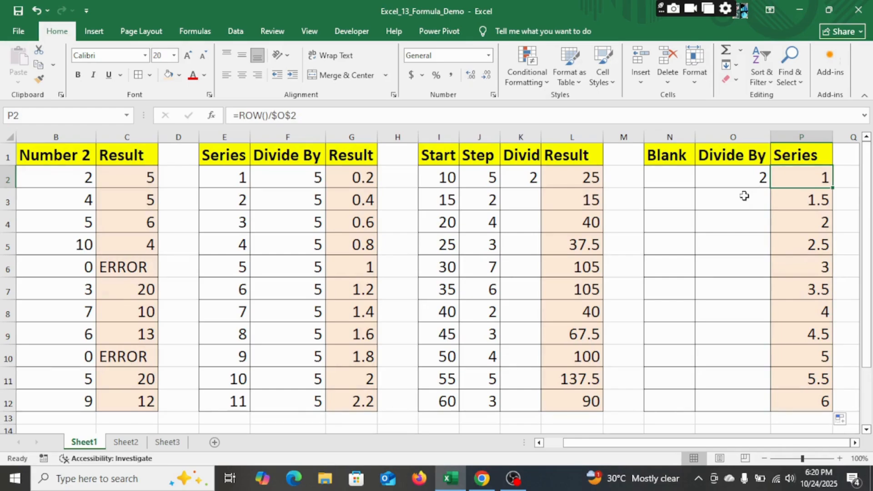
- On Sheet2, enter =$A$2+(ROW()-1)*$B$2 in C2 to build the Result series from the fixed Start and Step cells
key("ctrl+Page_Down")
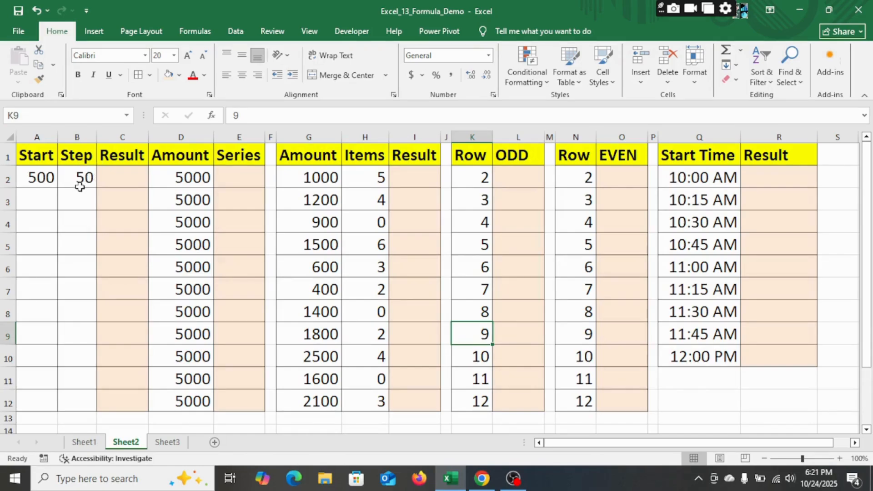
left_click(109, 183)
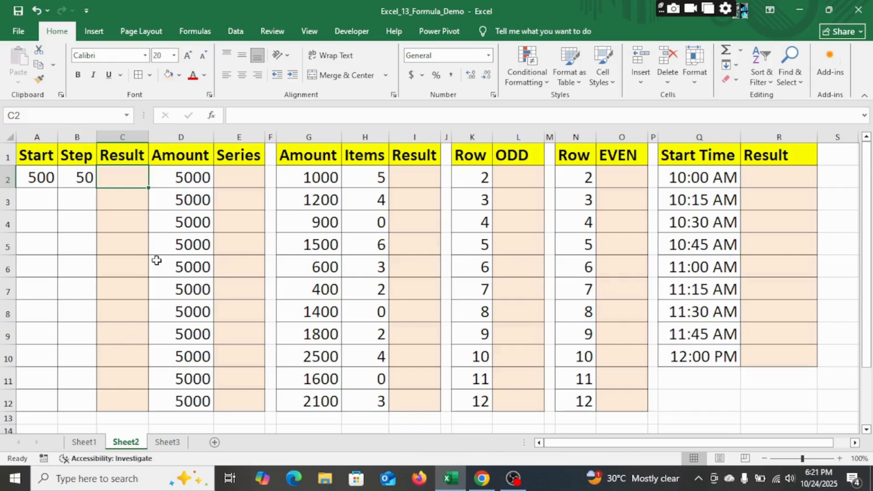
type("=")
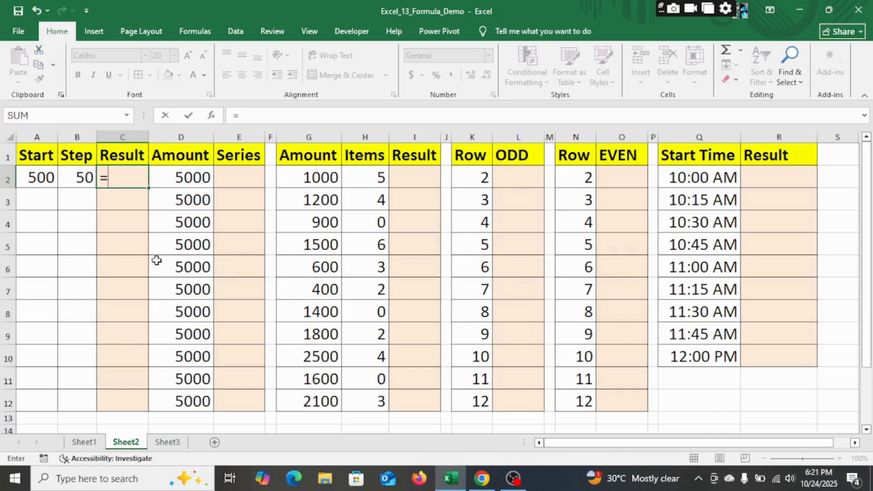
left_click(38, 177)
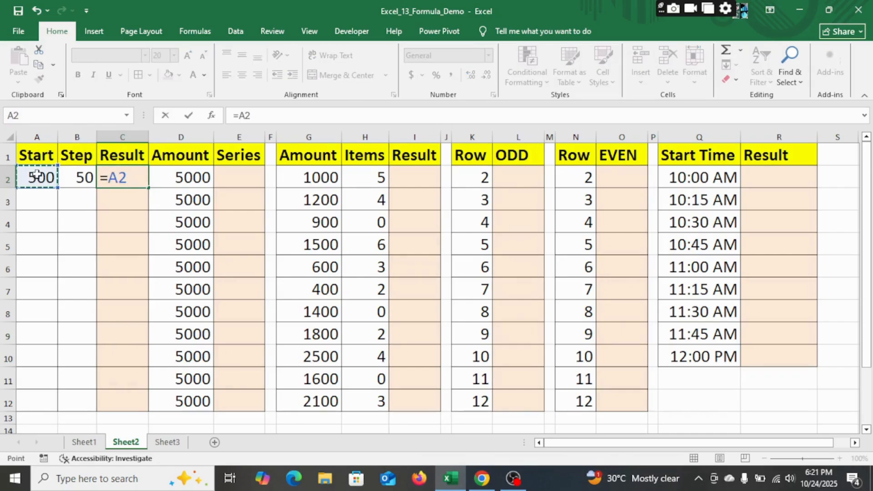
key("F4")
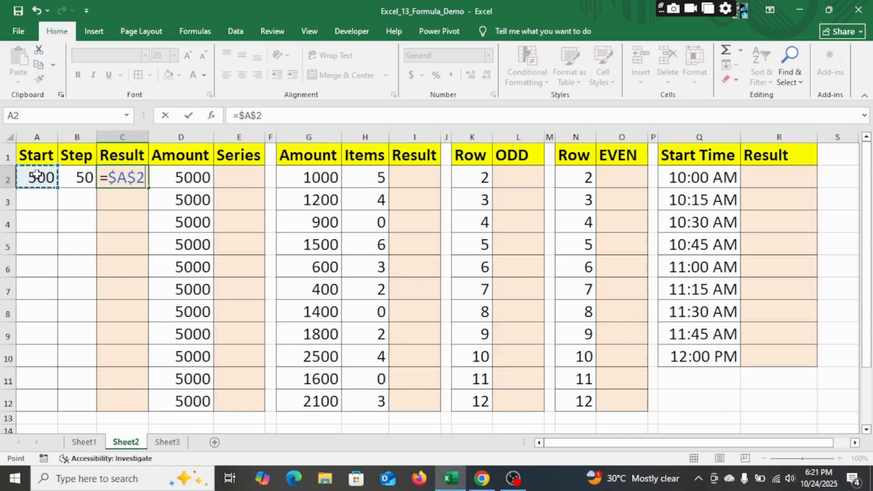
type("+(row")
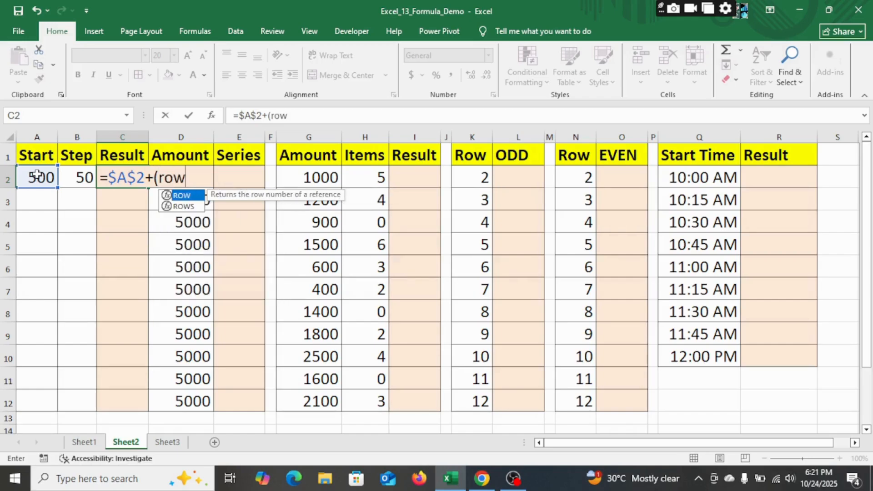
key("Tab")
type(")")
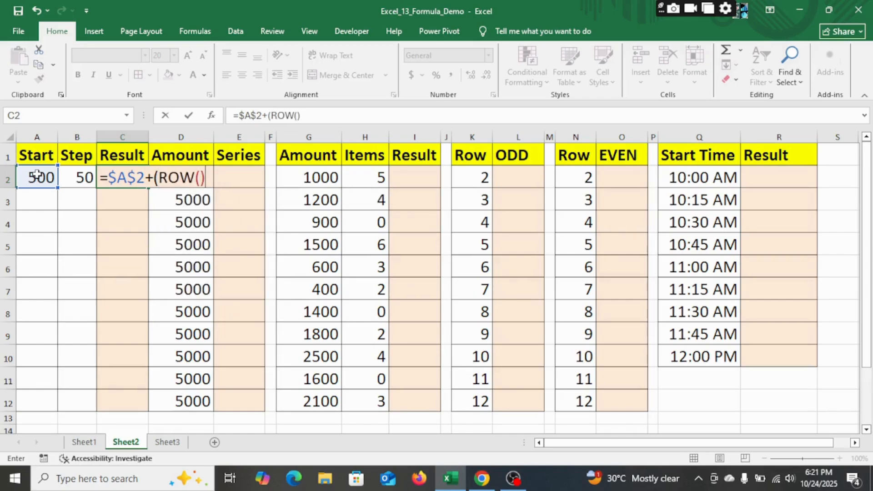
type("-1)*")
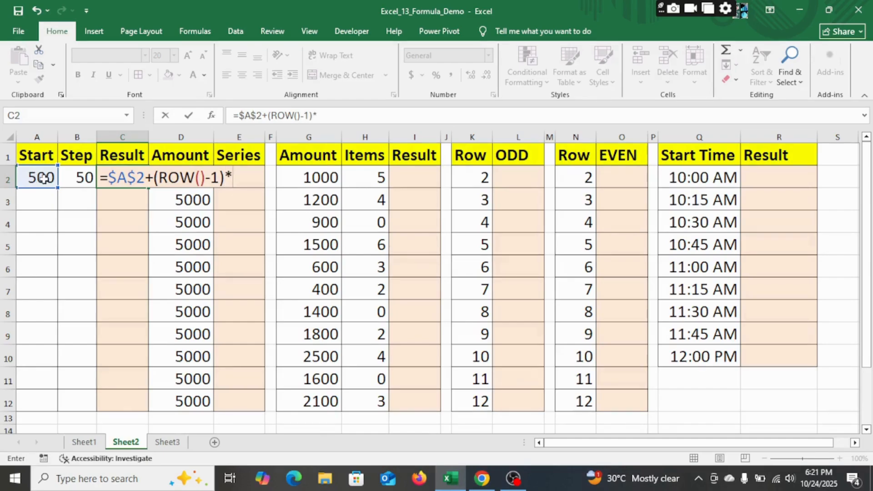
left_click(78, 179)
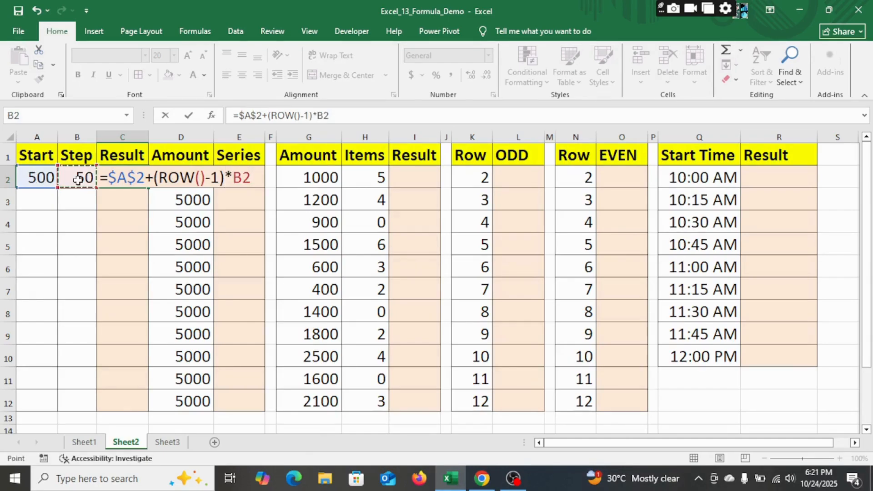
key("F4")
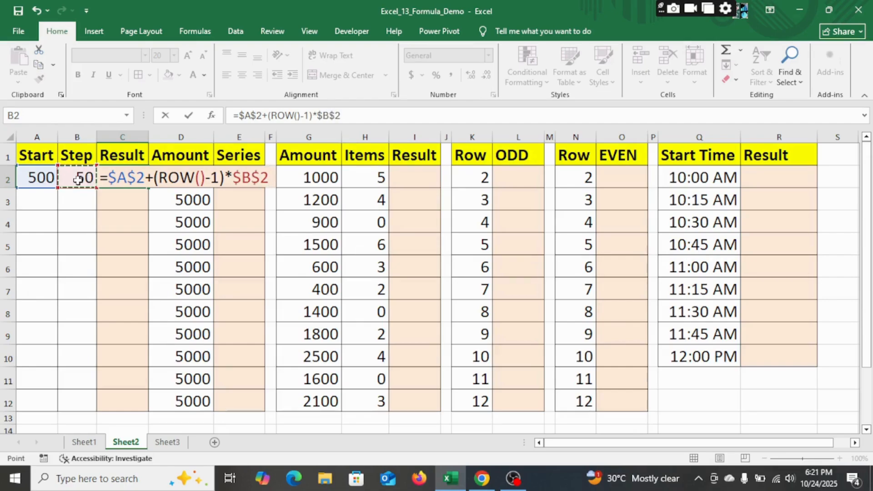
key("Return")
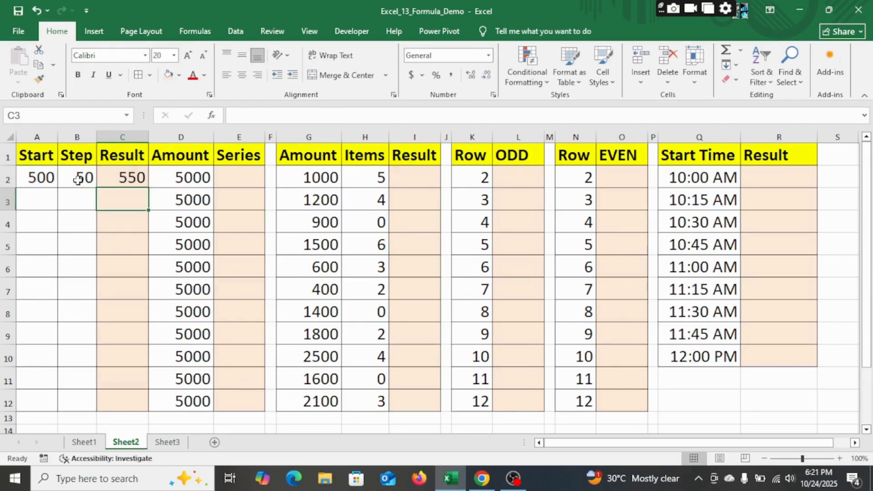
- Fill the Start-plus-Step series formula from C2 down to C12 and review the formula in C2
left_click(121, 177)
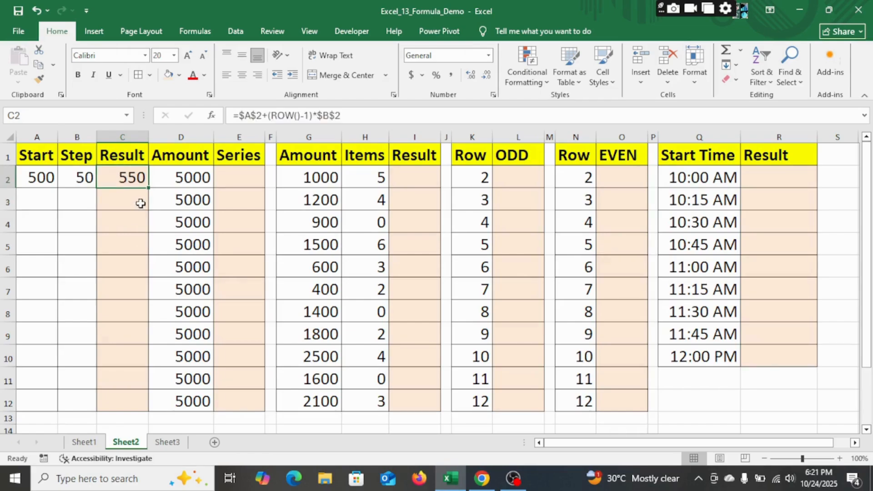
left_click_drag(149, 188, 147, 407)
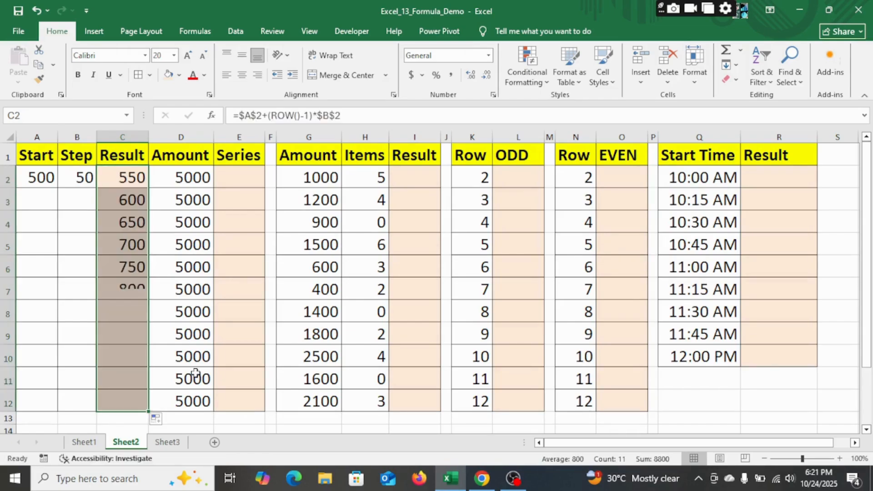
left_click(284, 340)
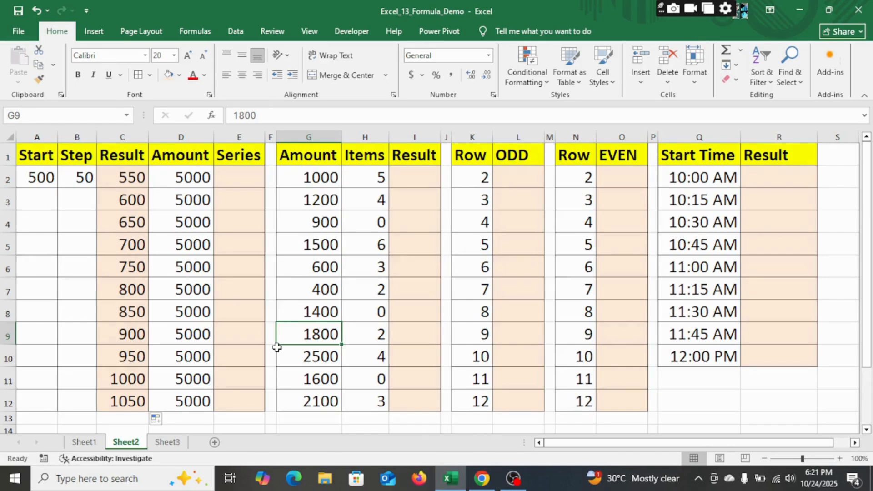
left_click(139, 177)
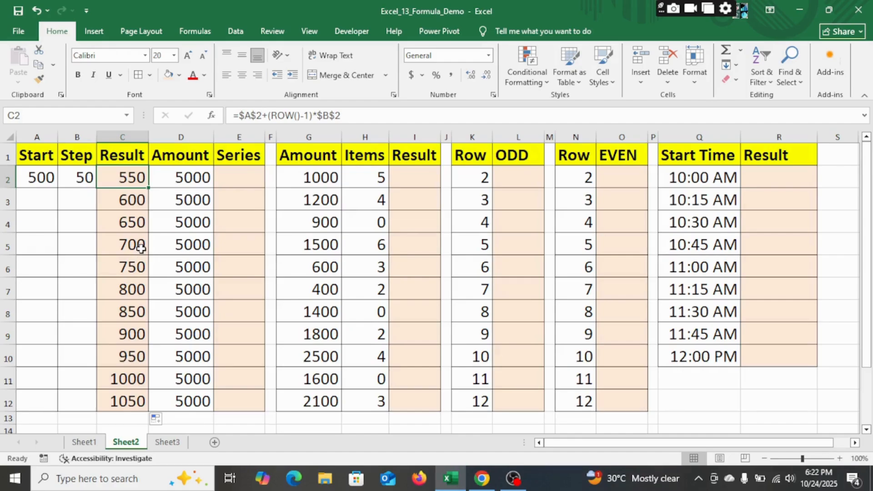
- Enter =D2/$C2 in E2 to divide the Amount by the column-locked Result value, and reselect E2
left_click(244, 174)
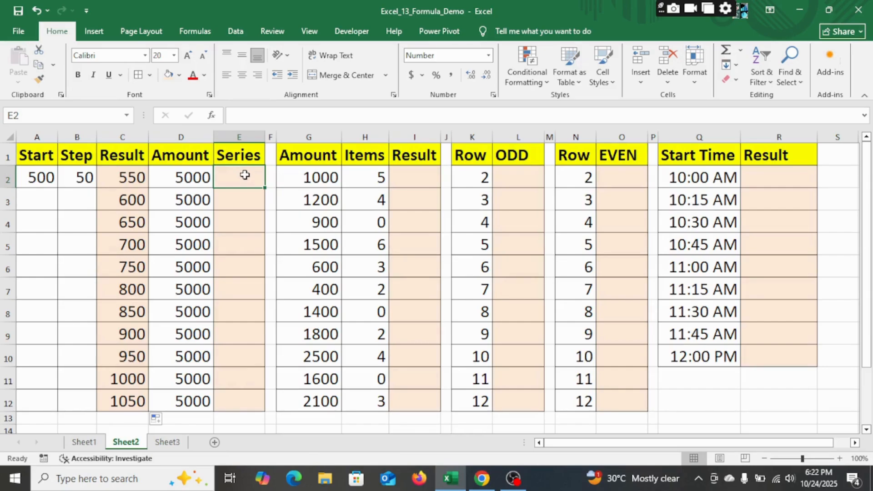
type("=")
left_click(170, 182)
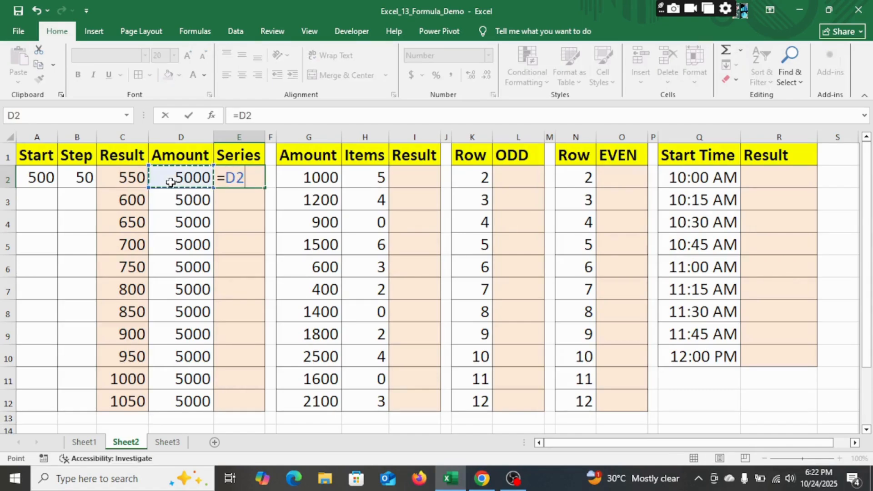
type("/")
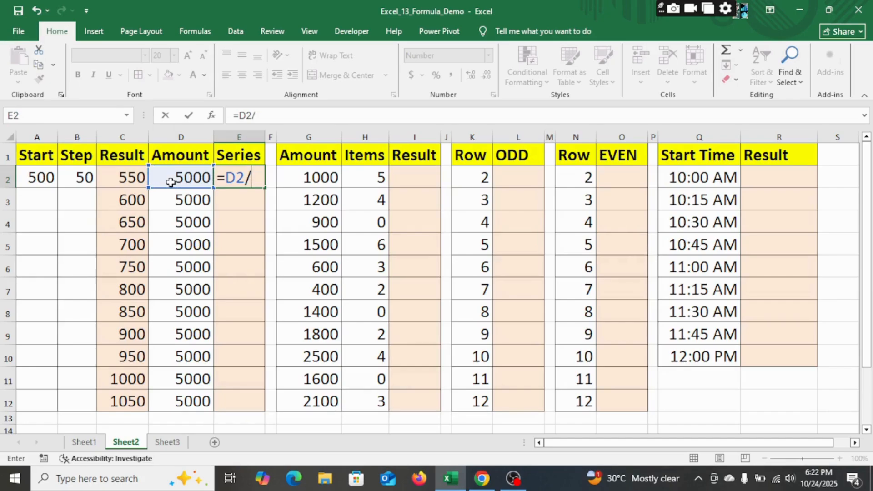
left_click(129, 177)
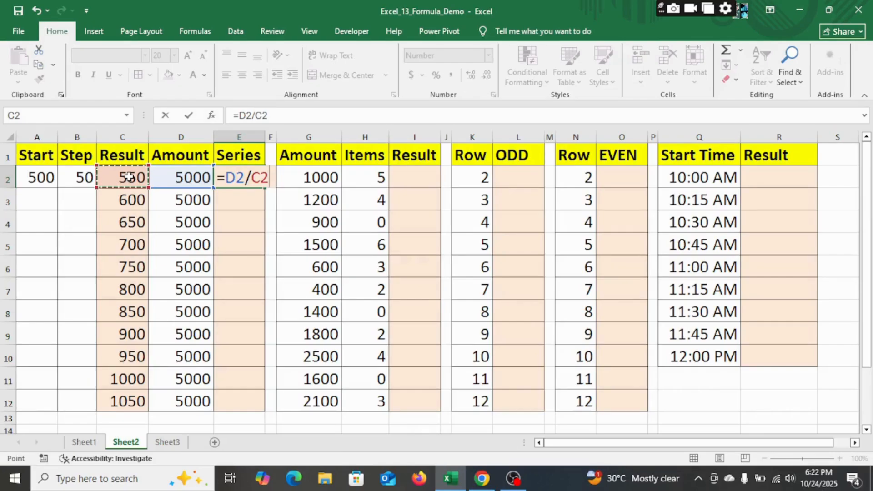
key("F4")
key("F4")
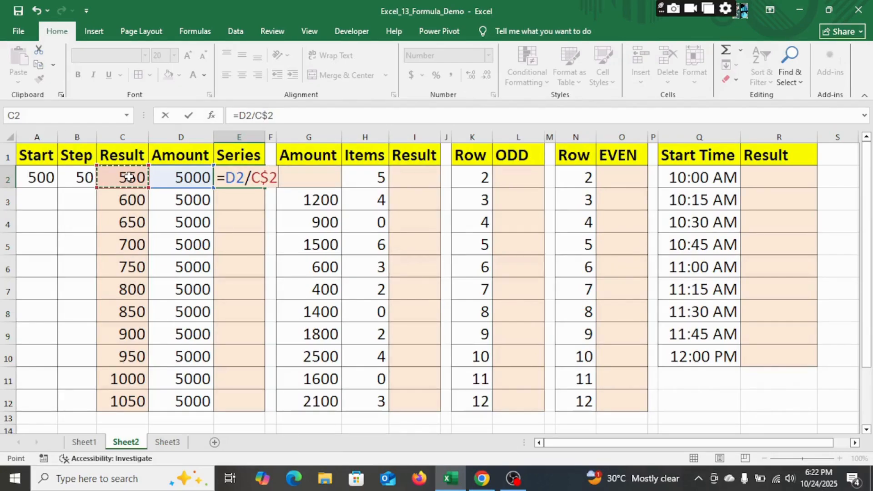
key("F4")
key("Return")
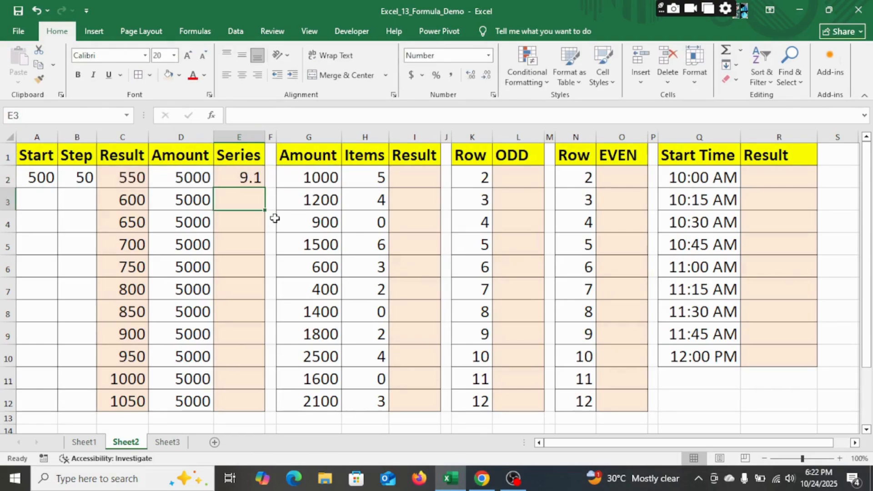
left_click(233, 183)
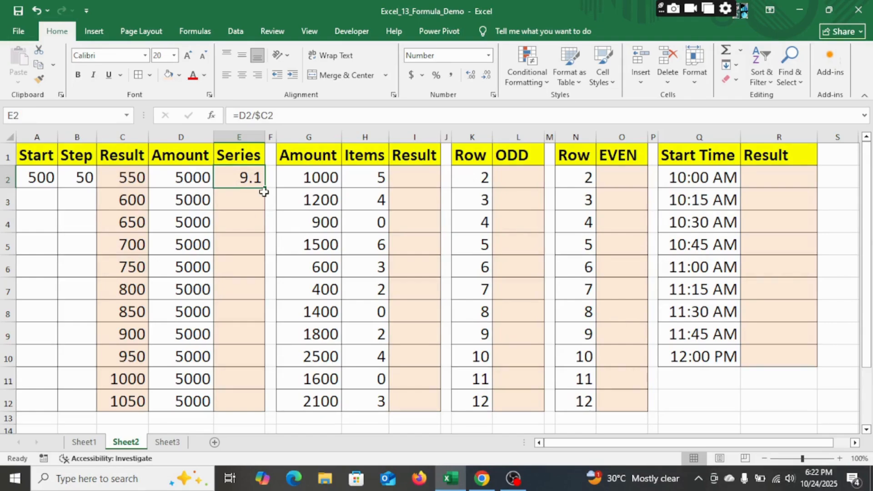
- Fill the Amount-divided-by-Result formula from E2 down to E12 and review the formula in E2
left_click_drag(264, 189, 250, 400)
left_click(332, 288)
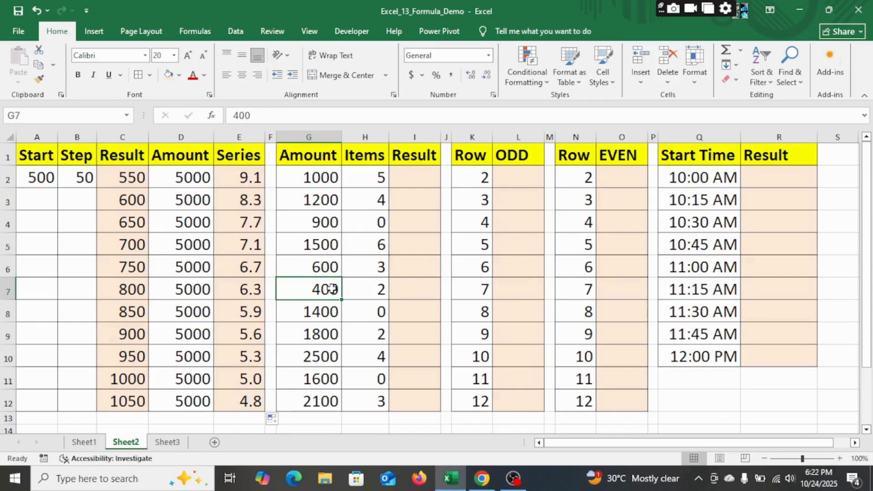
left_click(217, 173)
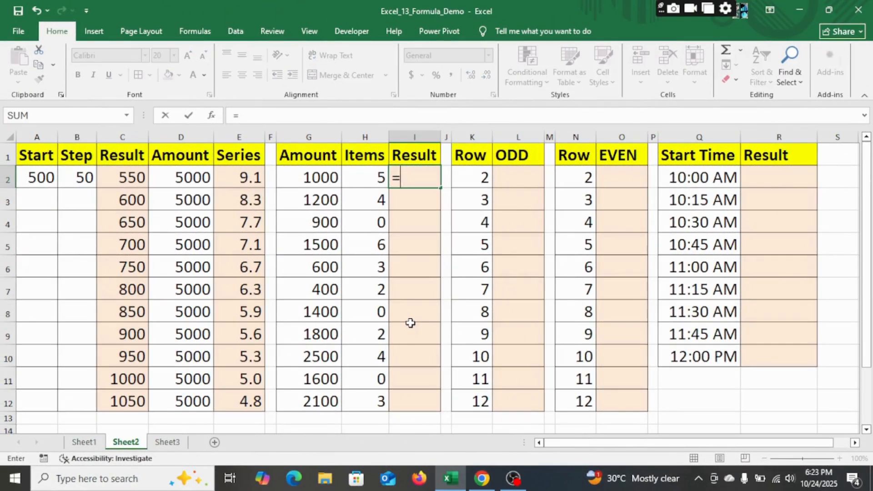
- Enter =IF(H2=0,"",G2/H2) in I2 to divide Amount by Items and leave the cell blank when Items is zero
type("i")
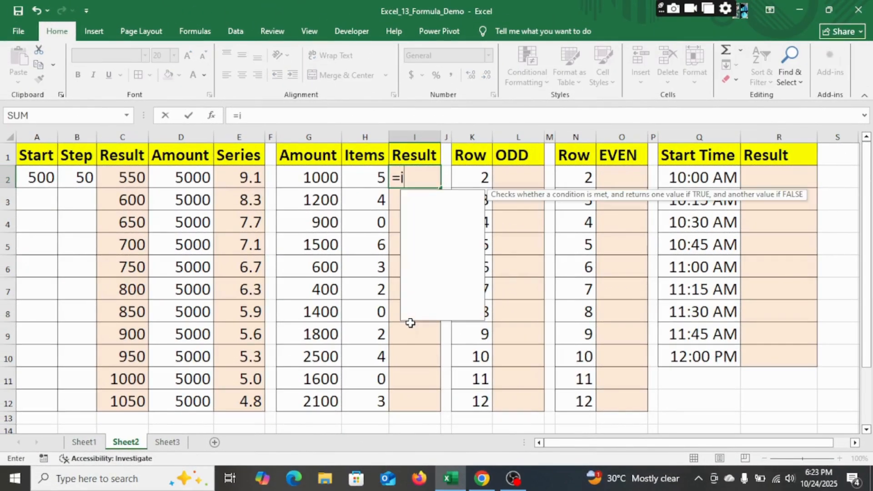
key("Tab")
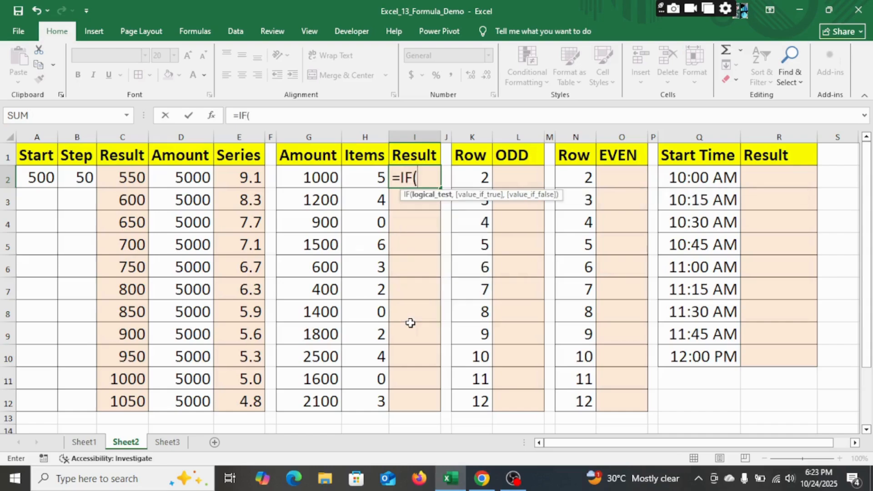
left_click(365, 178)
type("=")
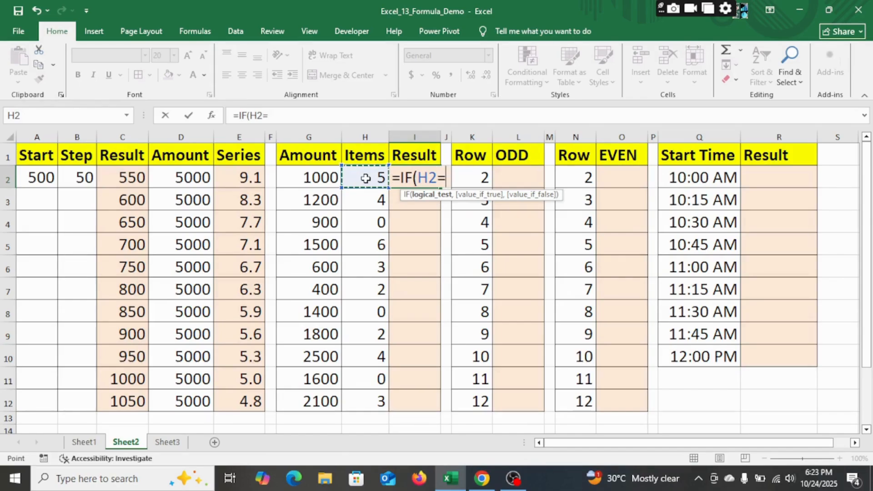
type("0,\"\",")
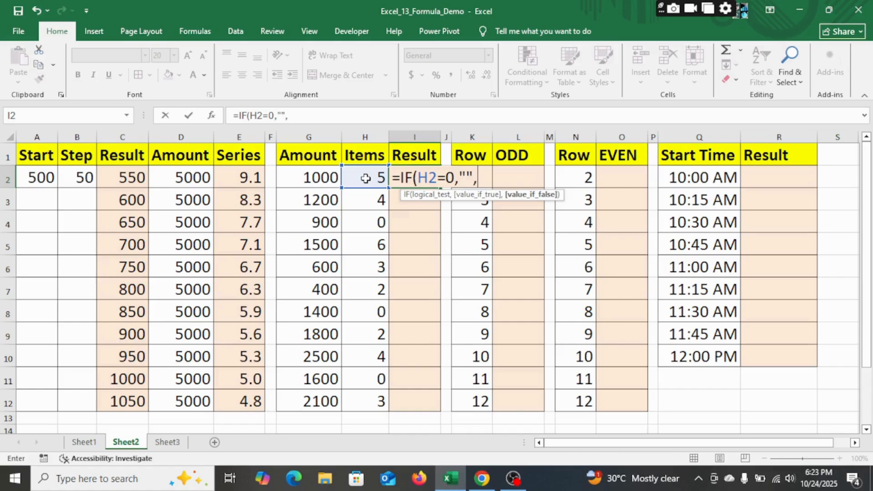
left_click(306, 177)
type("/")
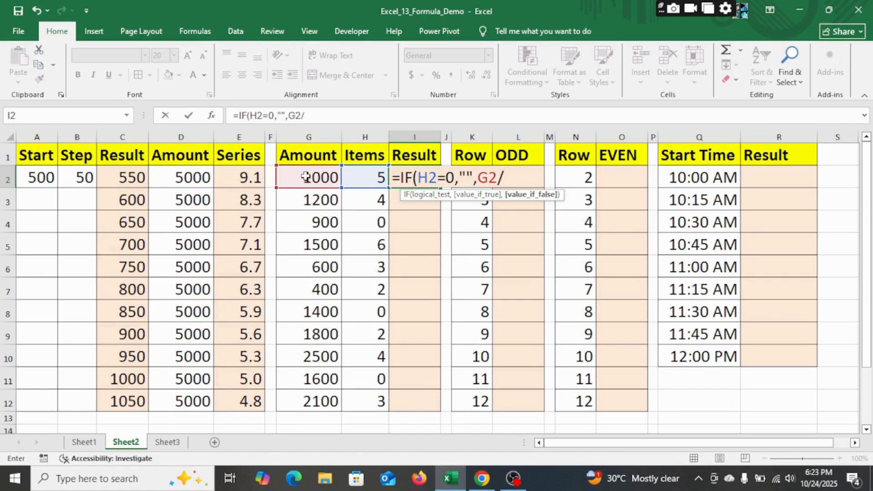
left_click(369, 178)
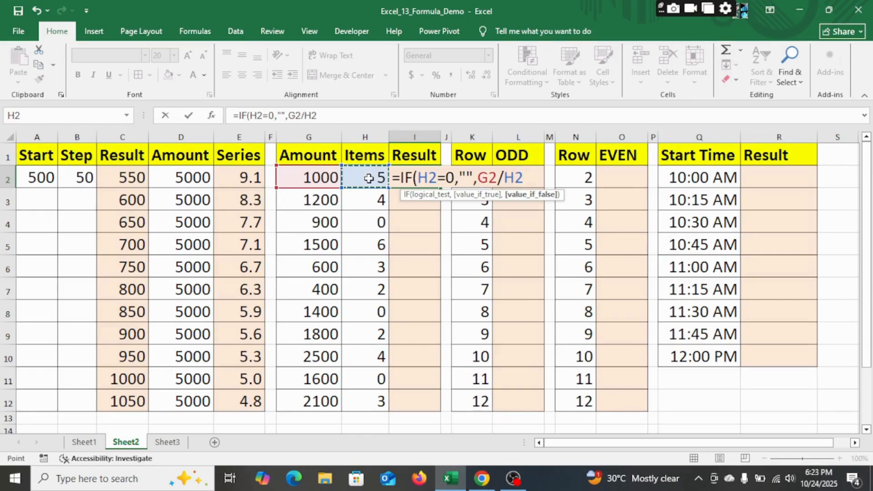
type(")")
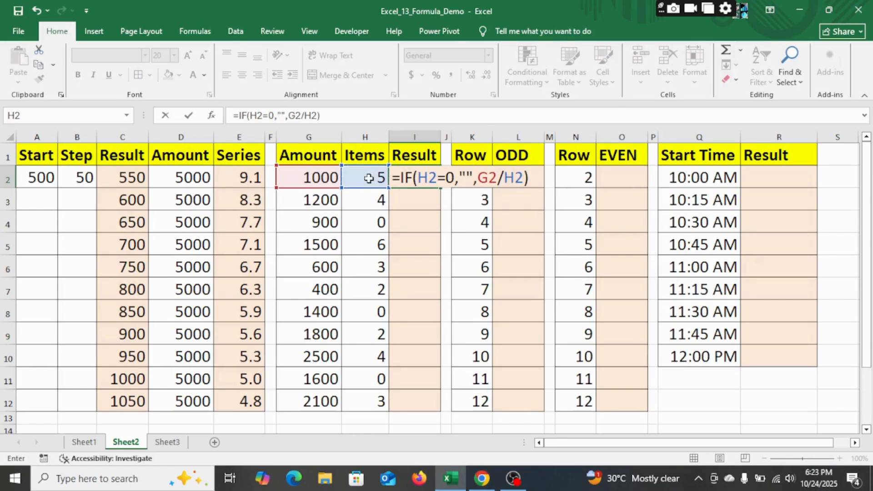
key("ctrl+Return")
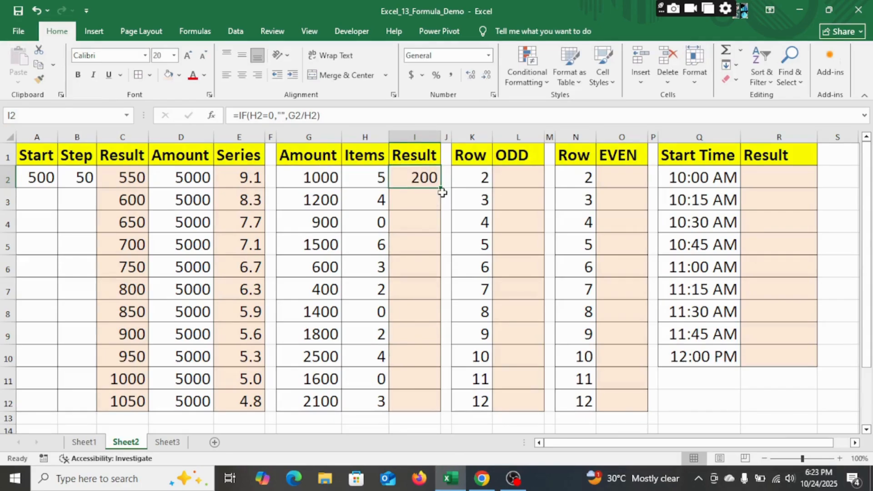
- Fill the zero-safe division formula from I2 down to I12 and review the formula in I2
left_click_drag(441, 187, 429, 408)
left_click(455, 309)
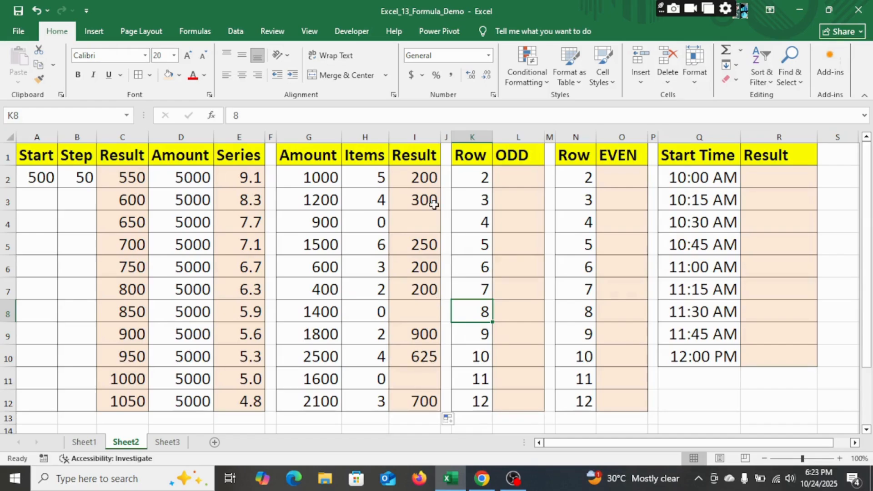
left_click(429, 177)
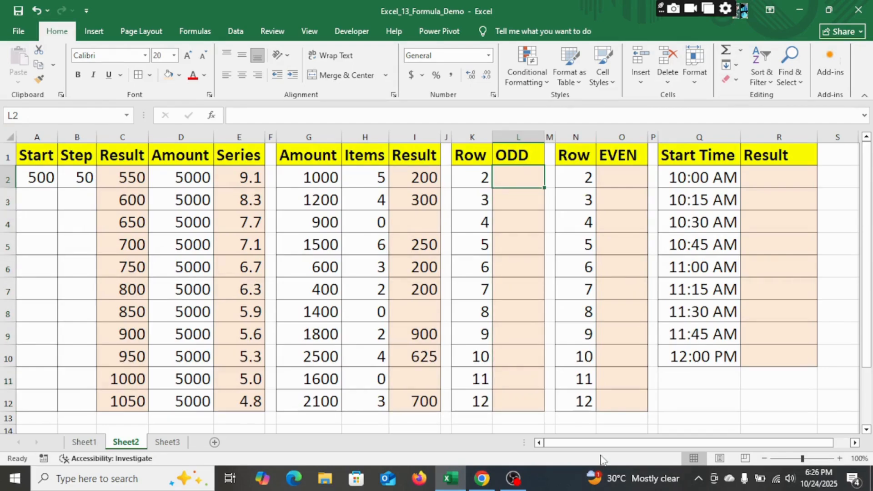
- Enter =IF(MOD(ROW(),2)=1,(ROW()+1)/2,"") in L2 to number the odd rows, fill it down to L12 and reselect L2
type("=if")
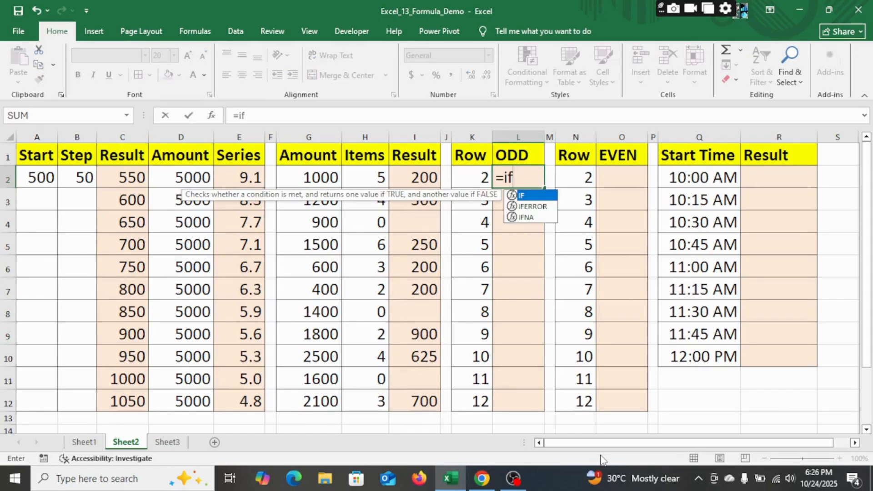
type("(mod(row")
key("Tab")
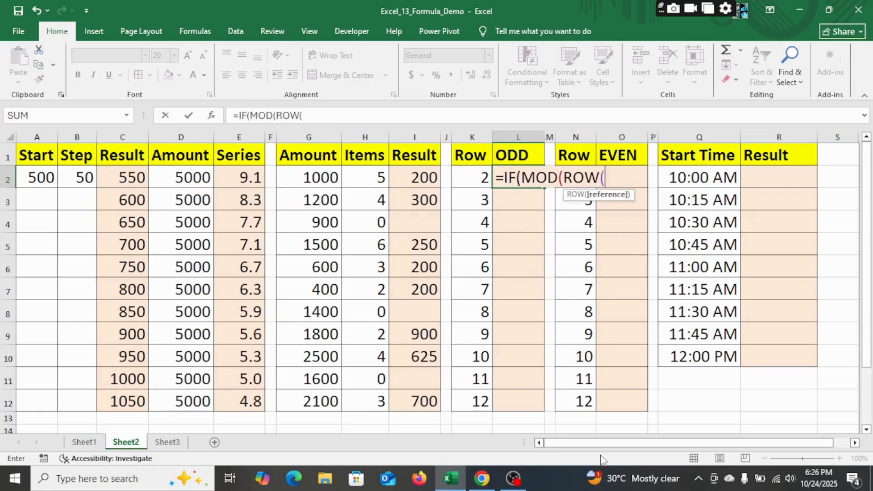
type(")")
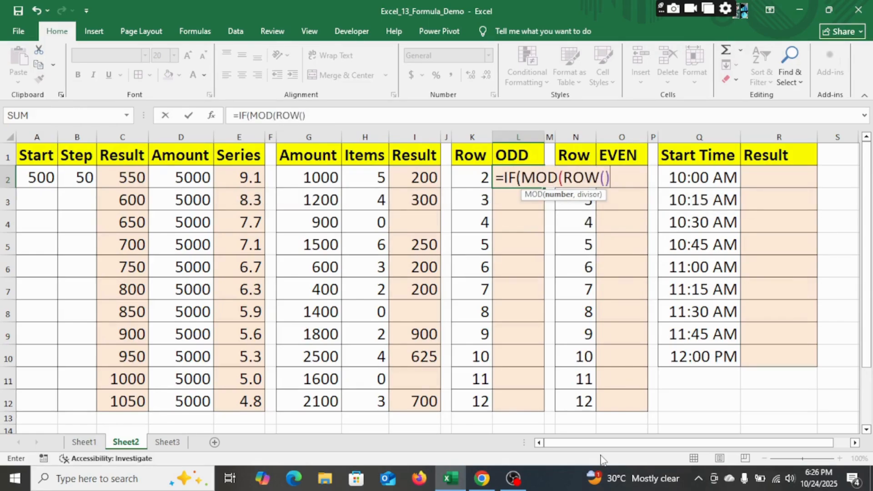
type(",2)=1,(")
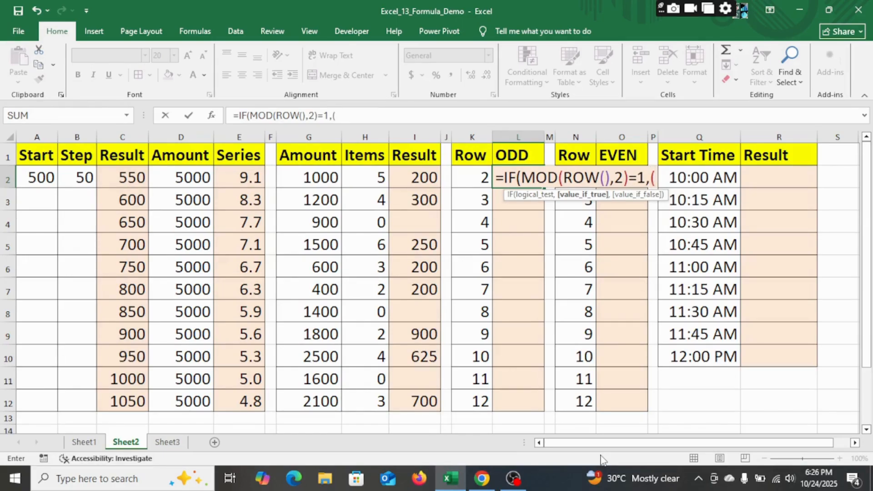
type("ROW()")
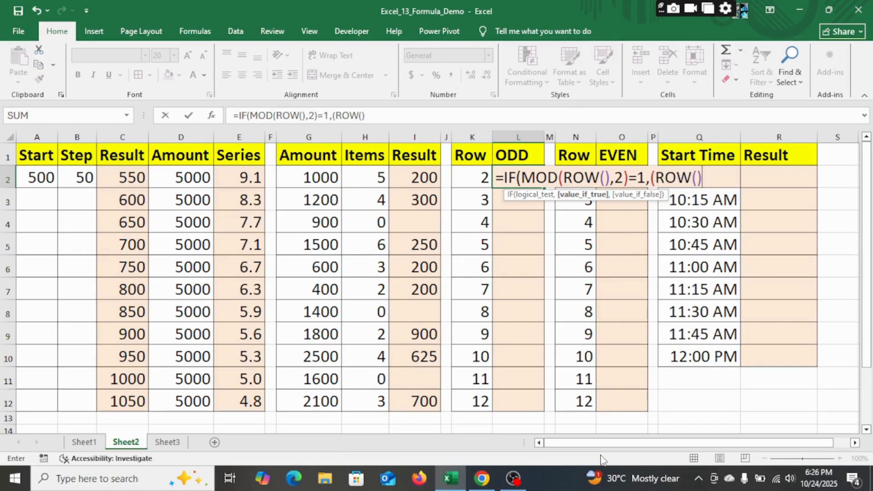
type("+1)/2,\"")
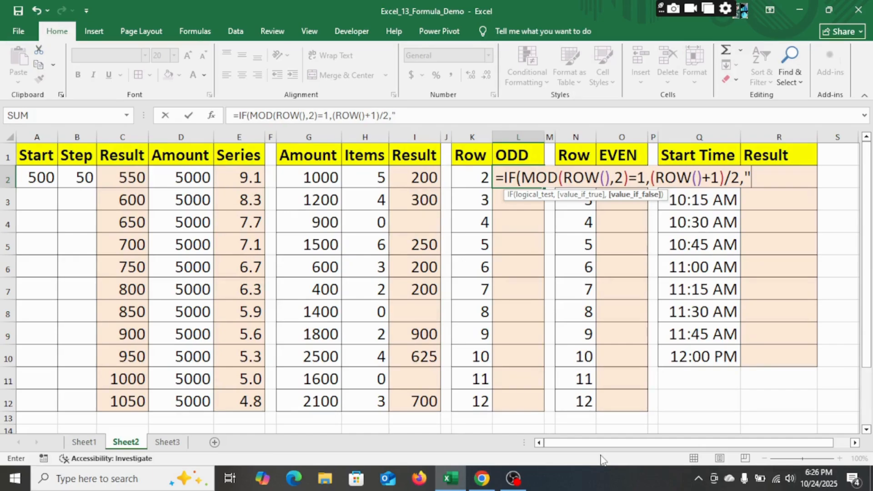
key("Return")
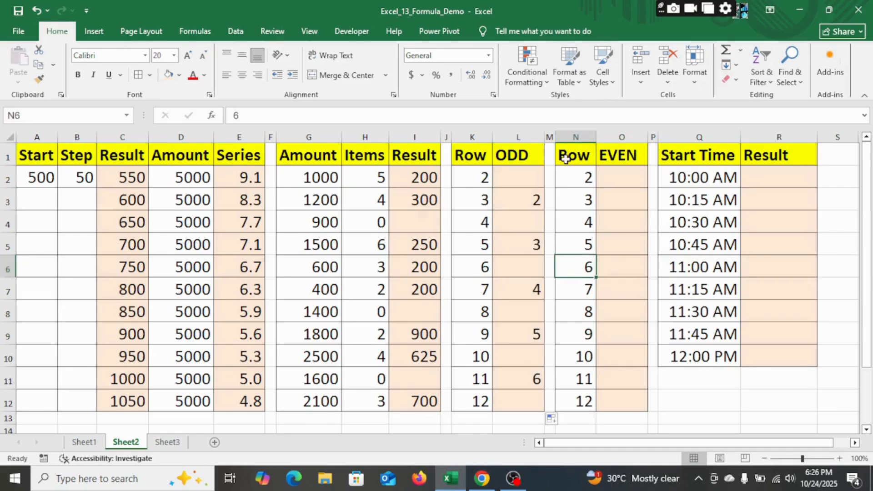
left_click(523, 178)
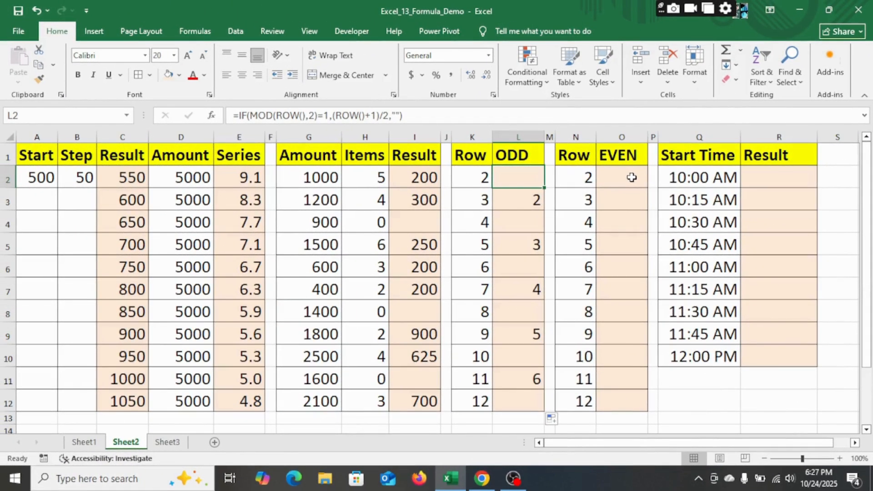
- Enter =IF(MOD(ROW(),2)=0,ROW()/2,"") in O2 to number the even rows and fill it down to O12
left_click(632, 178)
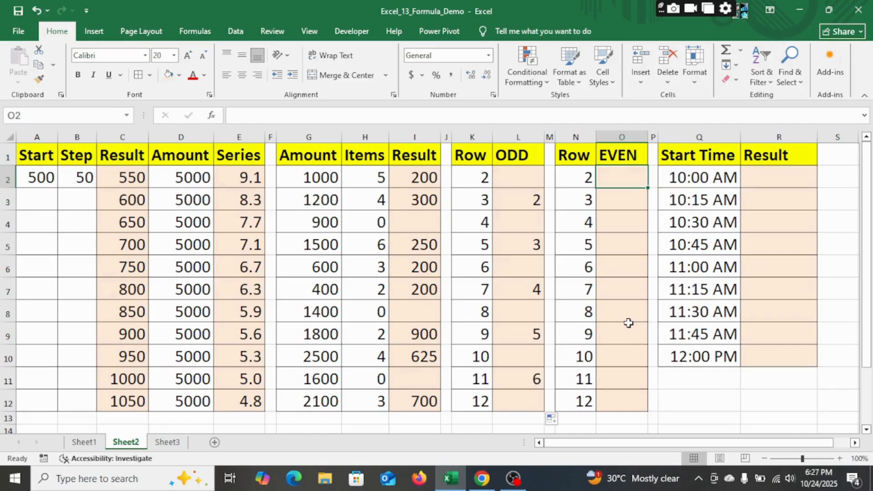
type("=IF(mod")
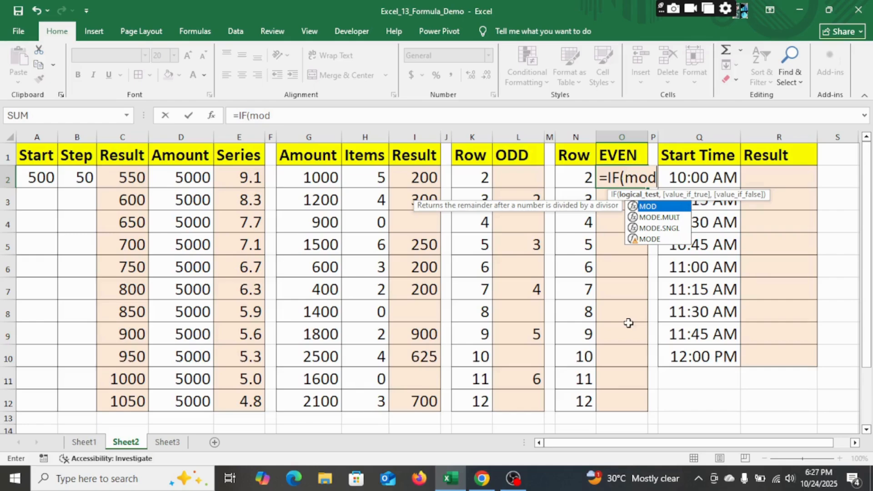
key("Tab")
type("ROW(),2)")
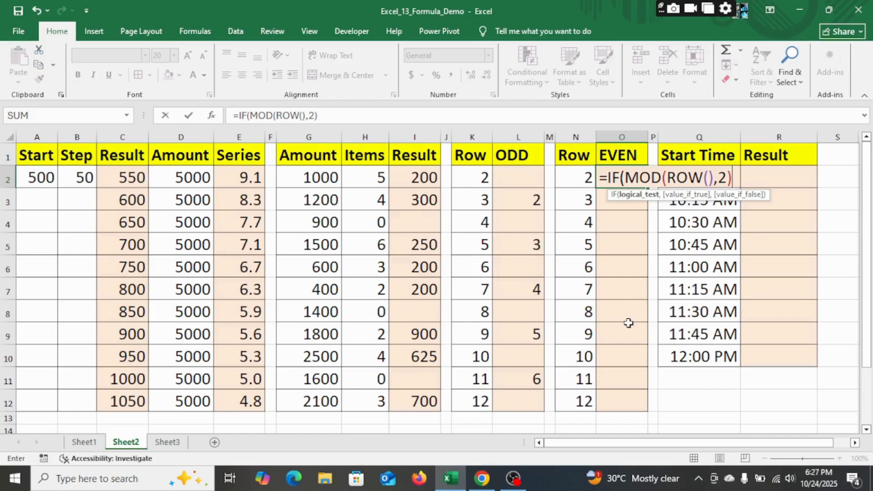
type("=0,")
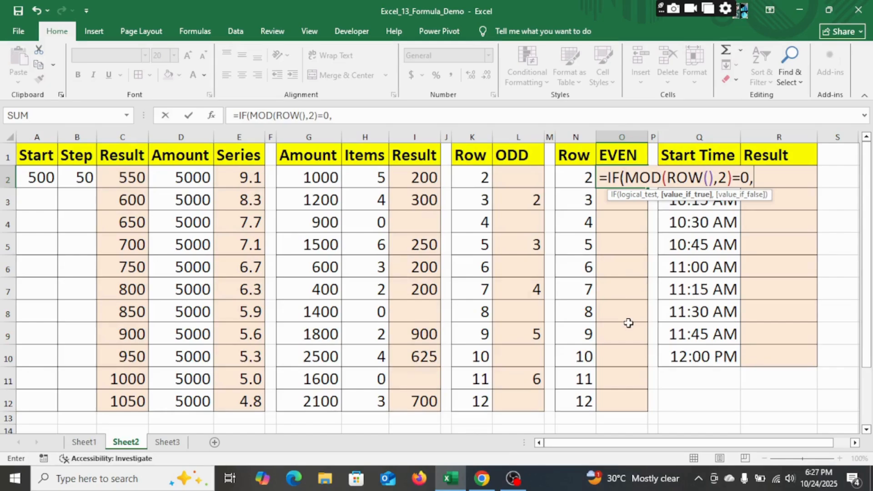
type("ROW()/2,")
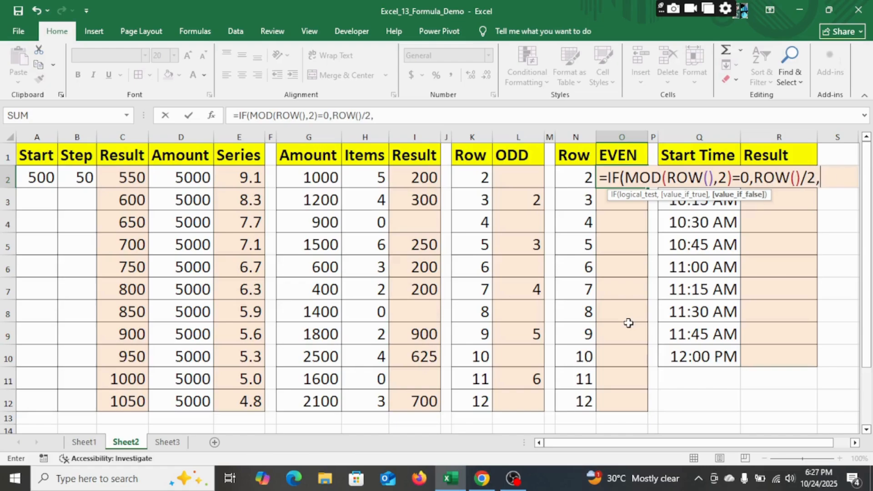
type("\"")
type("\")")
key("Return")
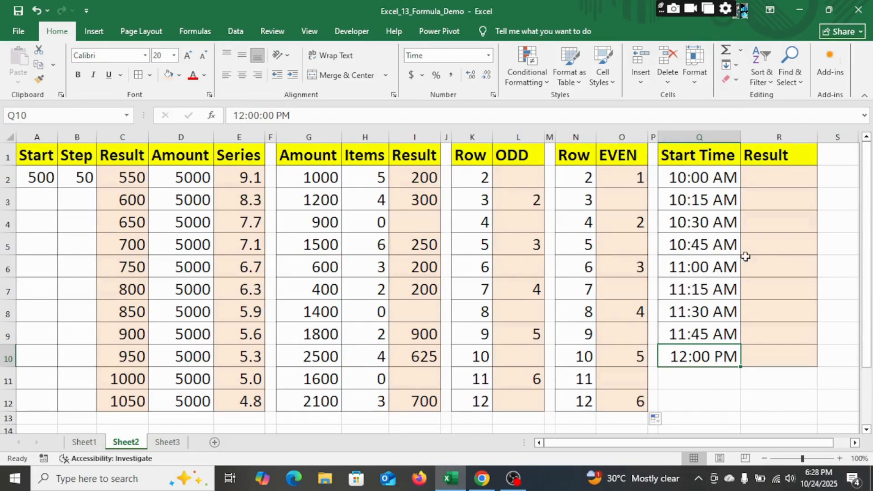
- Enter =Q2+TIME(0,15,0) in R2 to add 15 minutes to the Start Time, fill it down to R10 and reselect R2
left_click(775, 179)
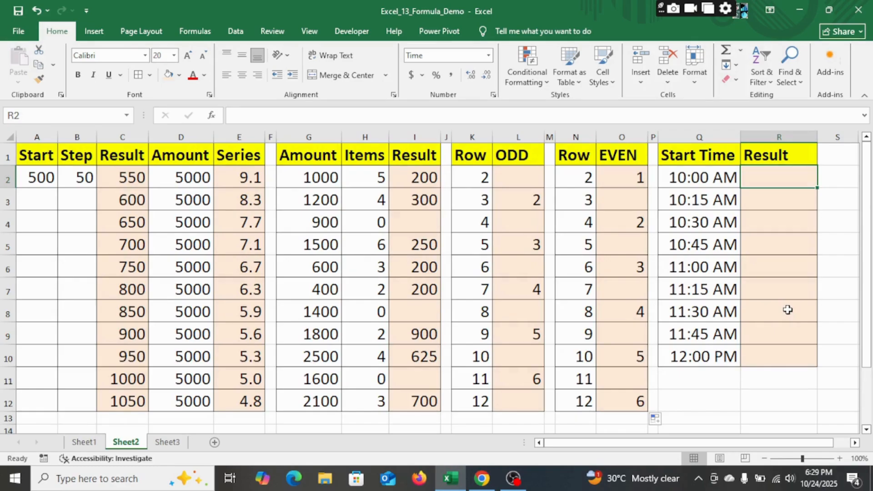
type("=")
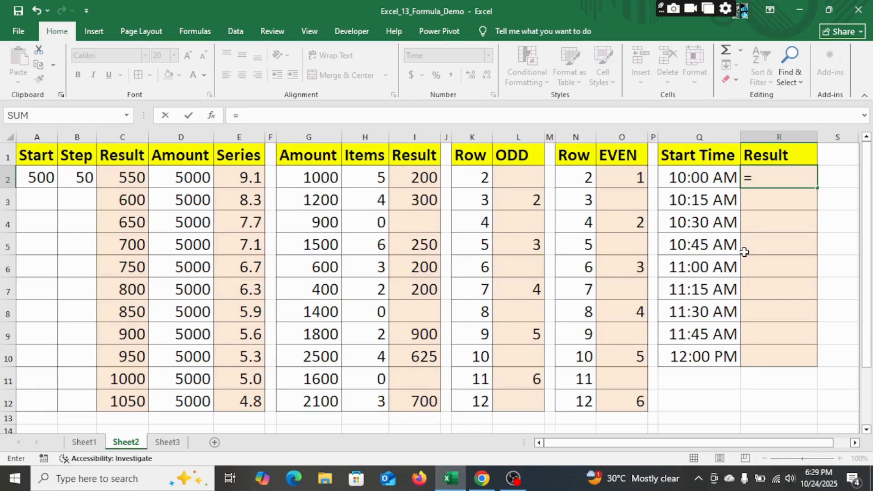
left_click(692, 179)
type("+TIME(")
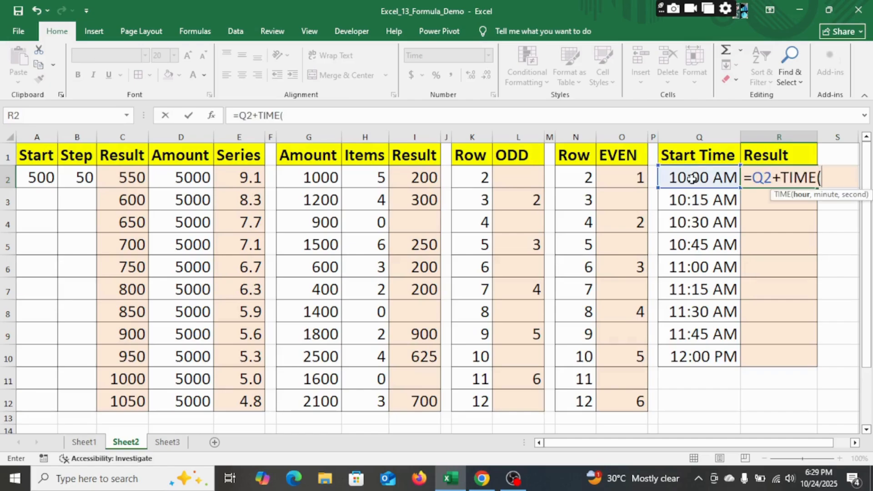
type("0,")
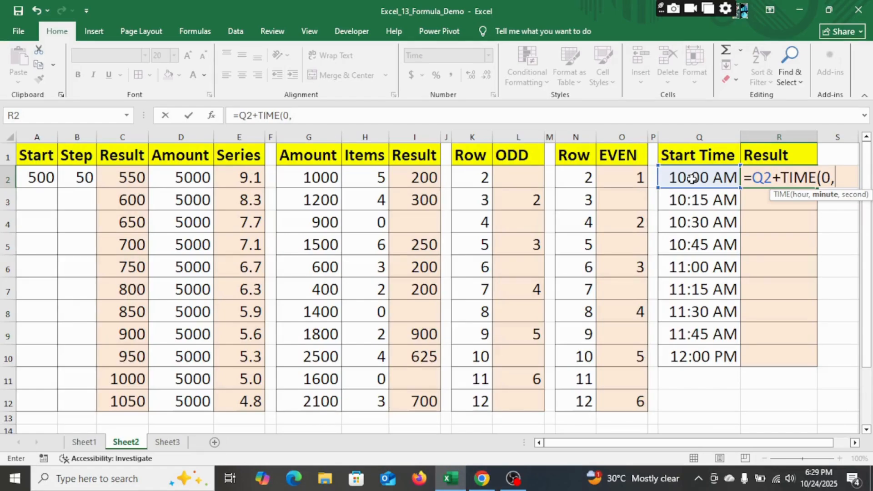
type("15,0)")
key("Return")
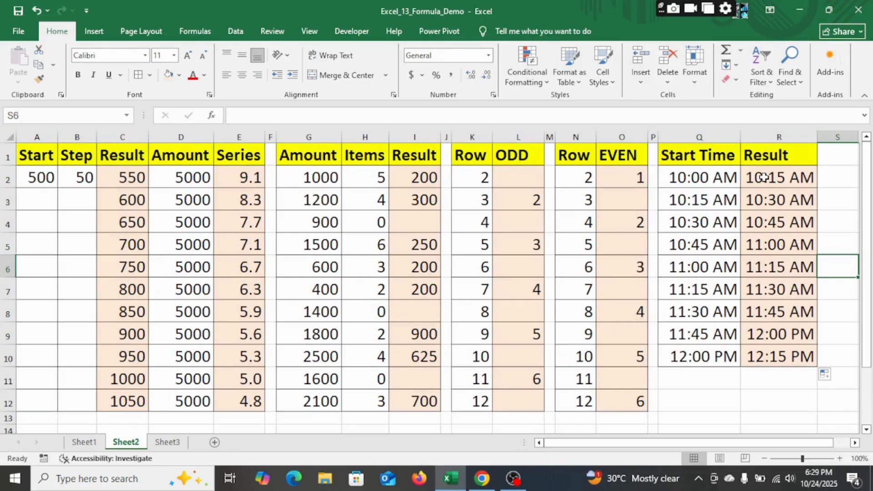
left_click(764, 177)
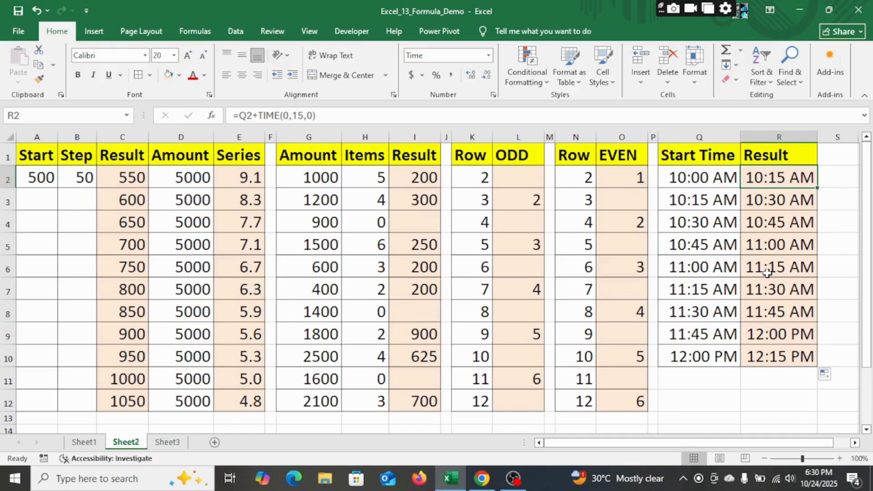
- On Sheet3, enter 01/01/2025 in J2 as the first date of the Date column
key("ctrl+Page_Down")
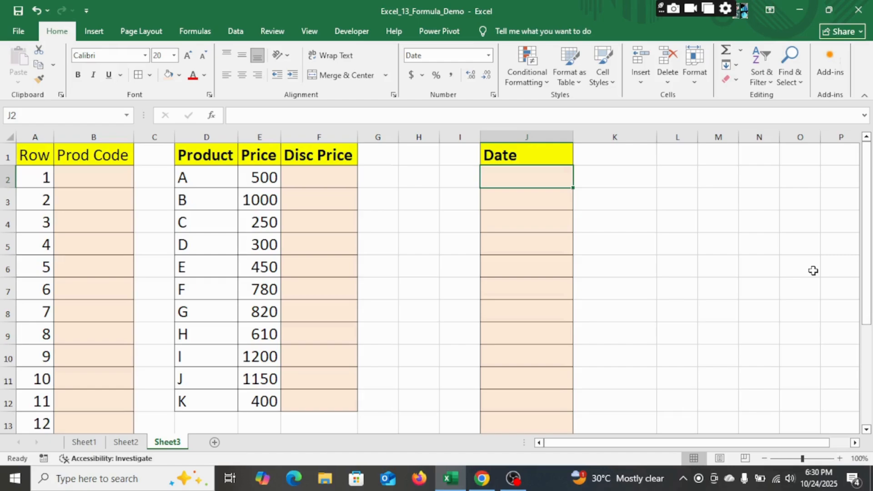
type("1/")
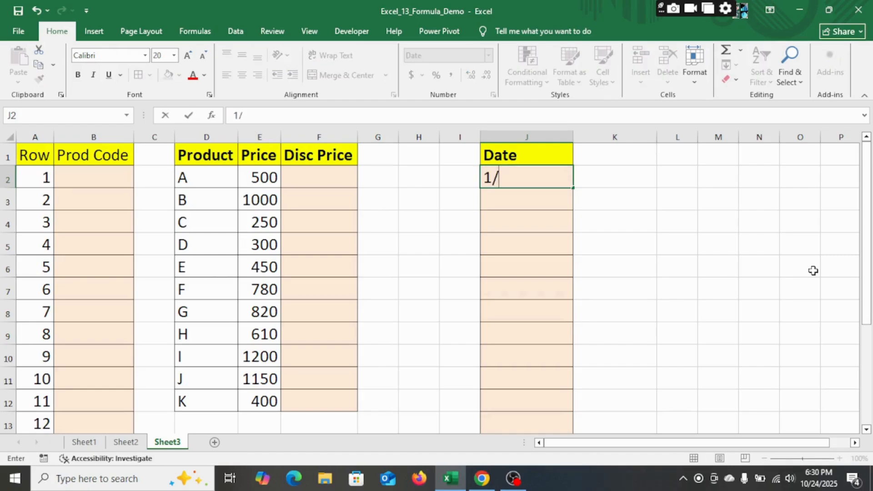
type("Jan")
key("Return")
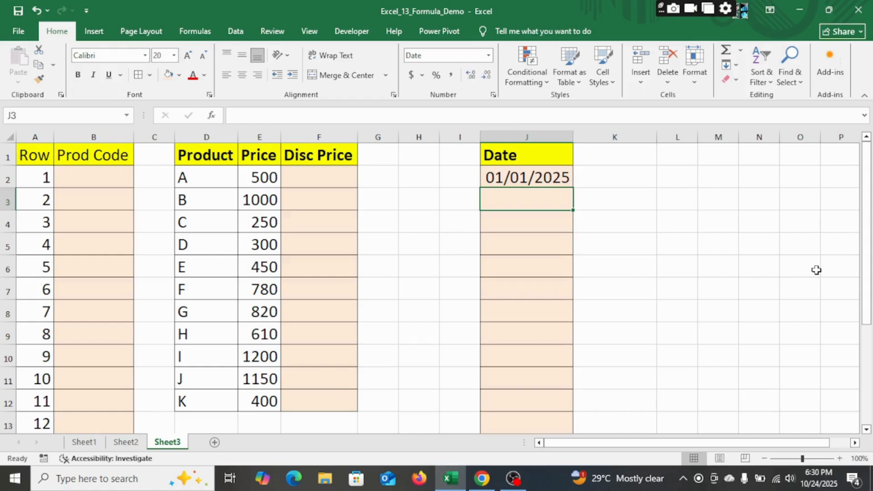
- Enter =EDATE(J2,1) in J3 to advance the date by one month and fill it down the Date column
type("=EDATE(")
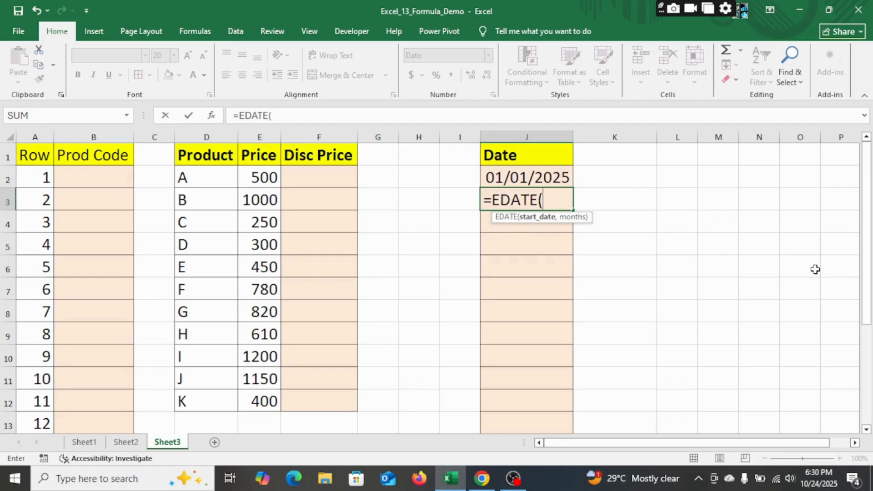
type("J2,1)")
key("ctrl+Return")
left_click_drag(573, 209, 569, 380)
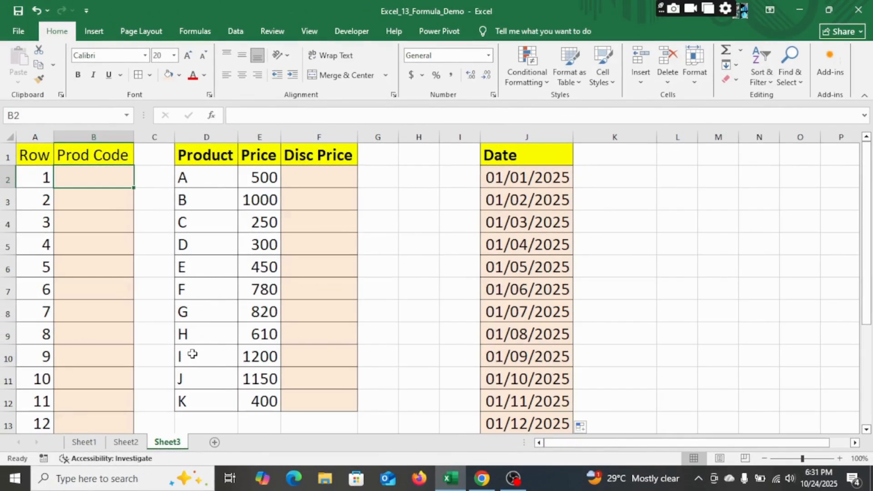
- Enter ="PRO-"&TEXT(INT((ROW()-ROW($A$2))/3)+1,"000") in B2 and fill it down the Prod Code column
type("=")
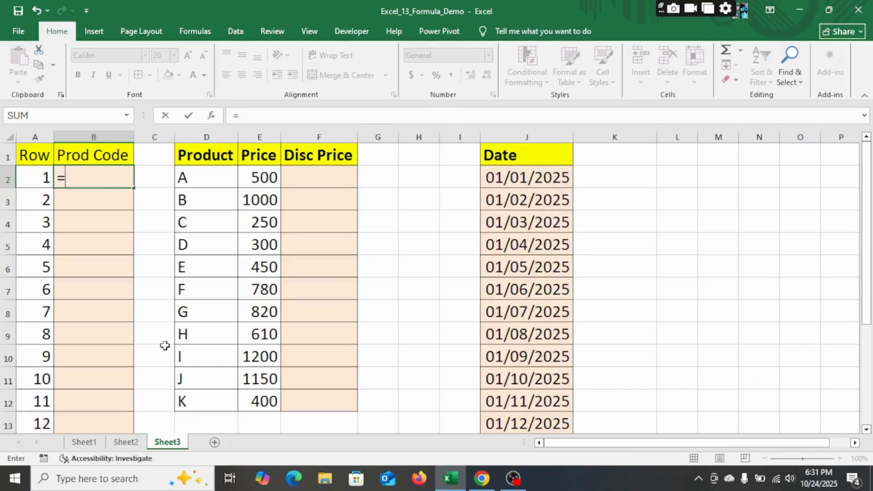
type("\"PRO")
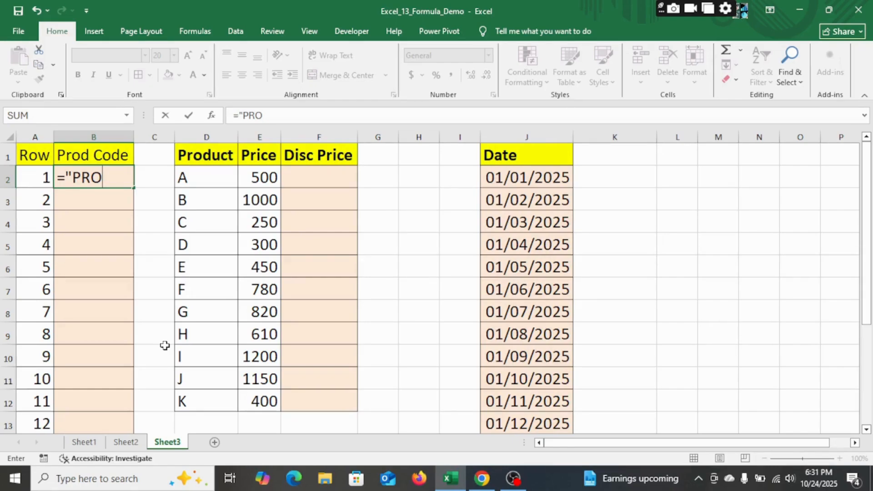
type("-\"&TEXT(")
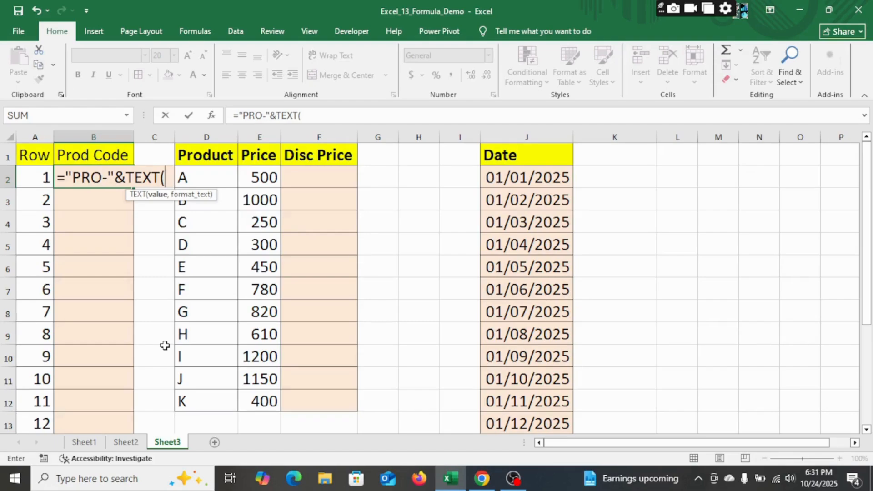
type("INT(")
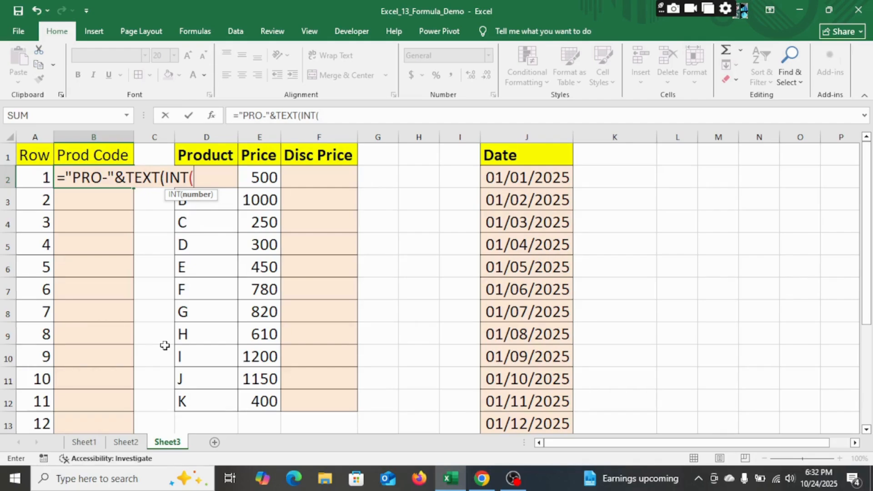
type("(row")
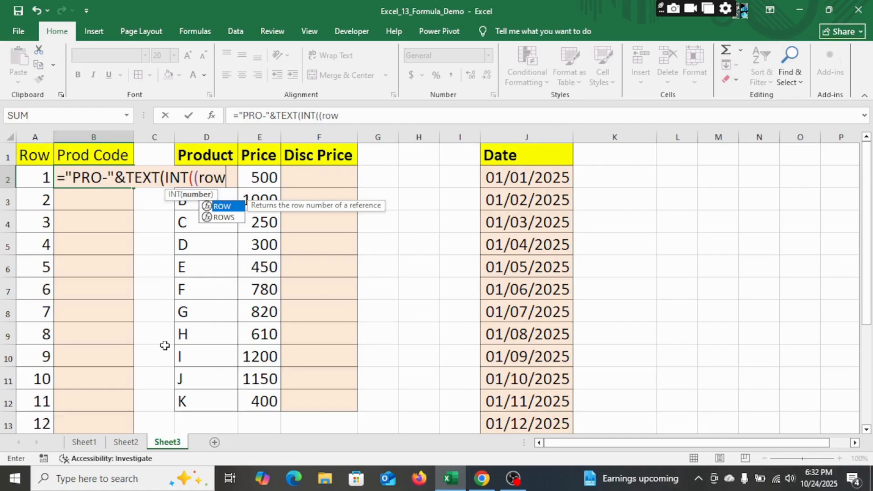
key("Tab")
type(")-ROW(")
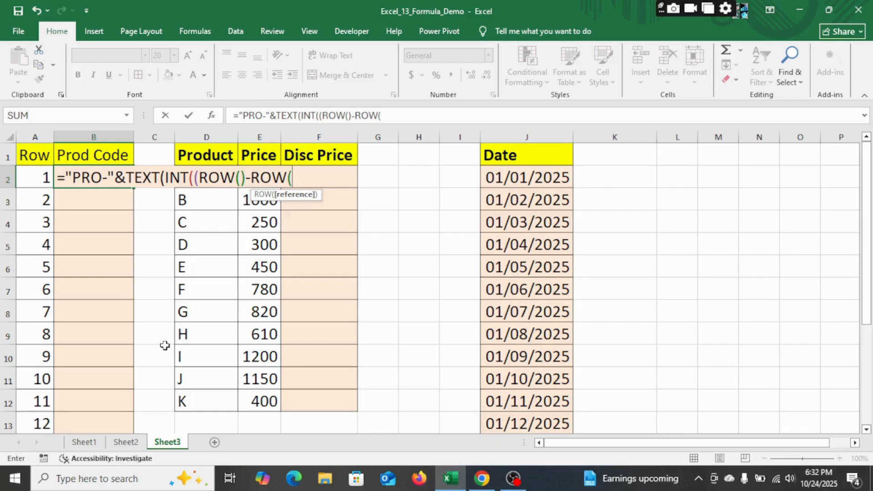
left_click(33, 180)
key("F4")
type(")")
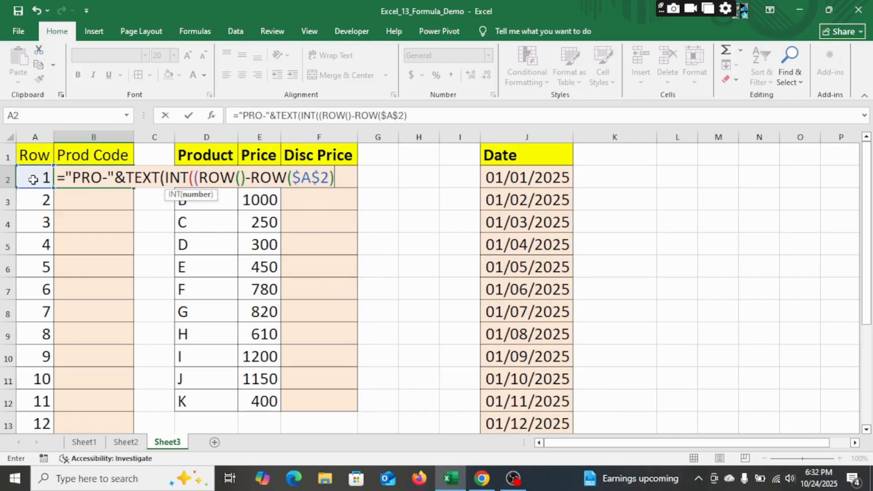
type(")/3)")
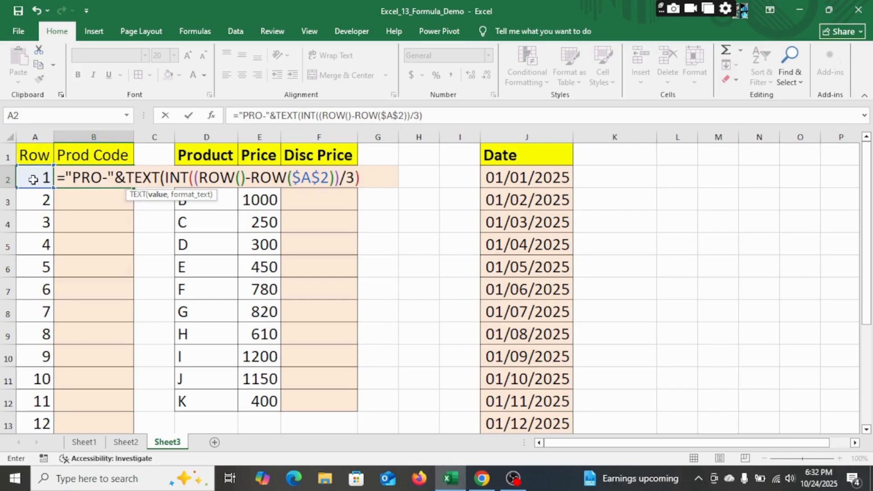
type("+1,\"0")
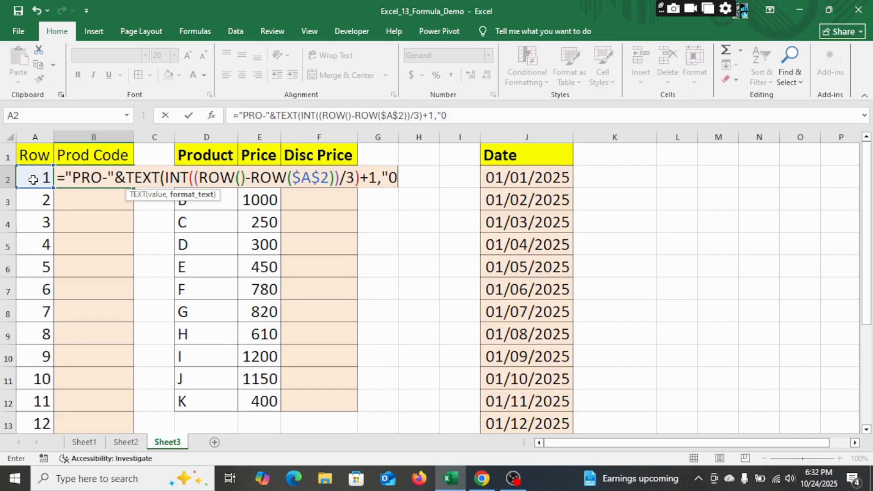
type("00\")")
key("ctrl+Return")
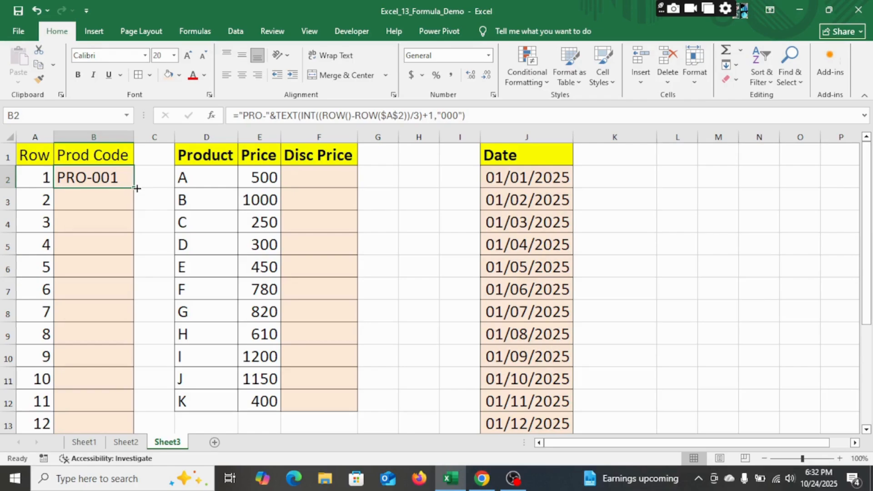
double_click(137, 188)
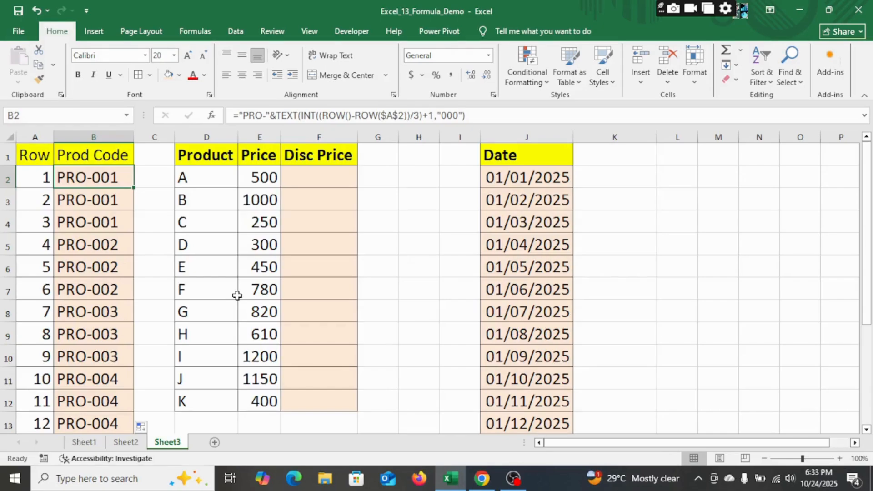
- Enter =$E2*(1-0.10) in F2 to calculate the first product's price after a 10% discount
left_click(320, 178)
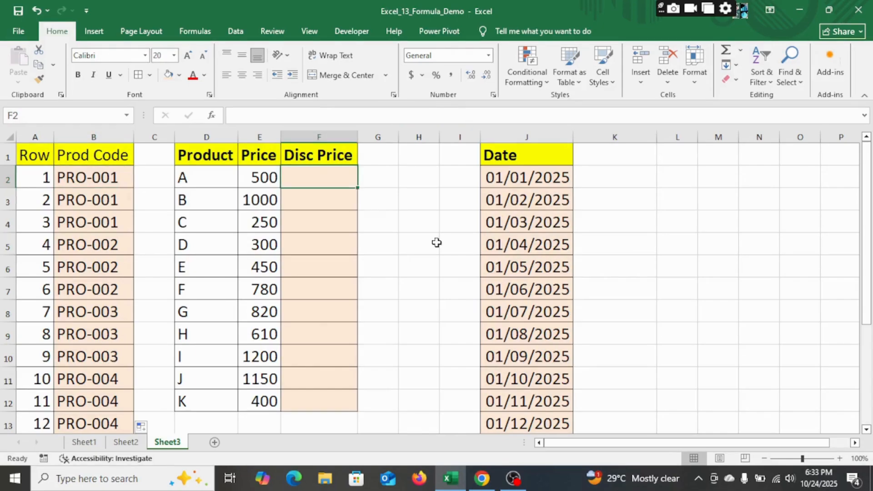
type("=")
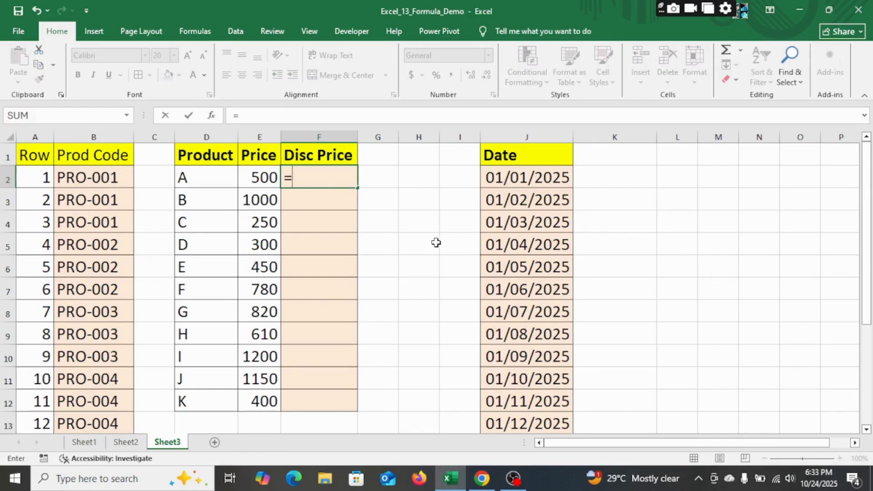
left_click(256, 178)
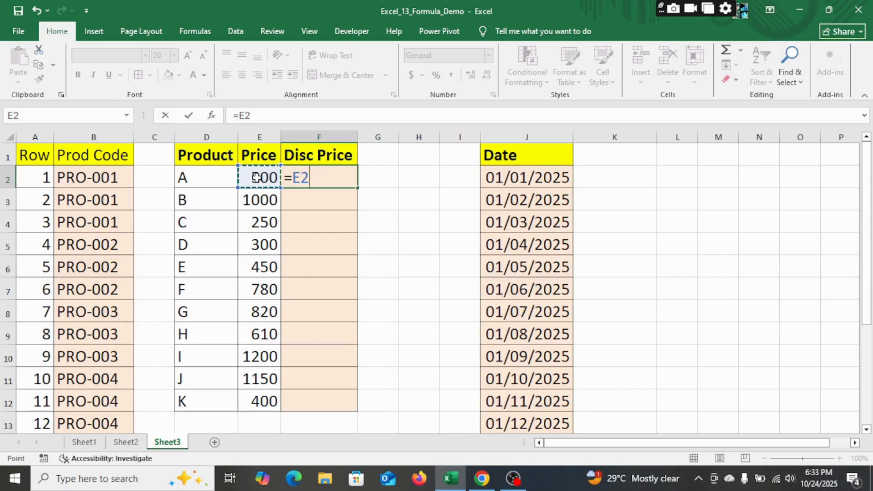
key("F4")
key("F4")
key("F4")
type("*(")
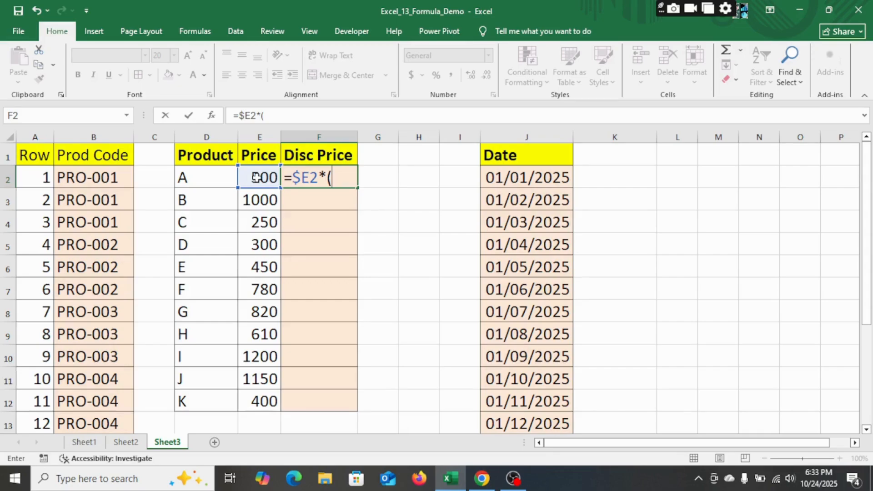
type("1-0.10")
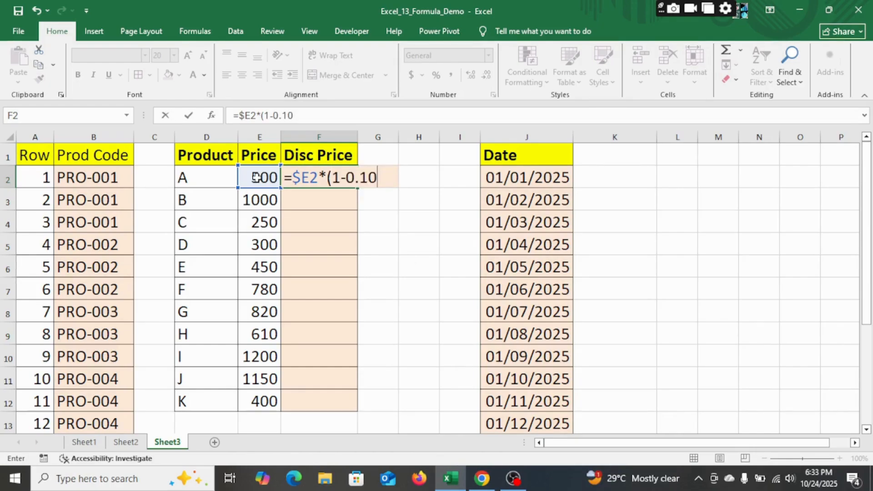
key("Return")
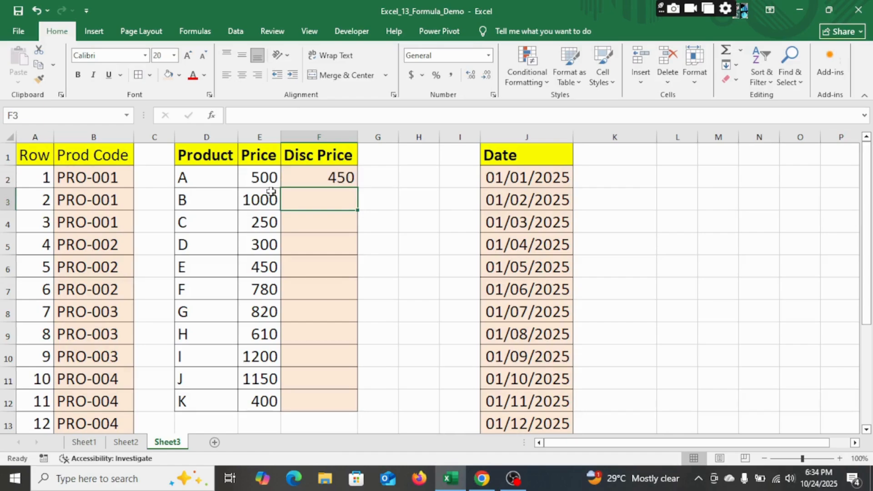
- Fill the discount formula from F2 down to F12 in the Disc Price column and reselect F2
left_click(326, 178)
left_click_drag(358, 187, 325, 410)
left_click(414, 271)
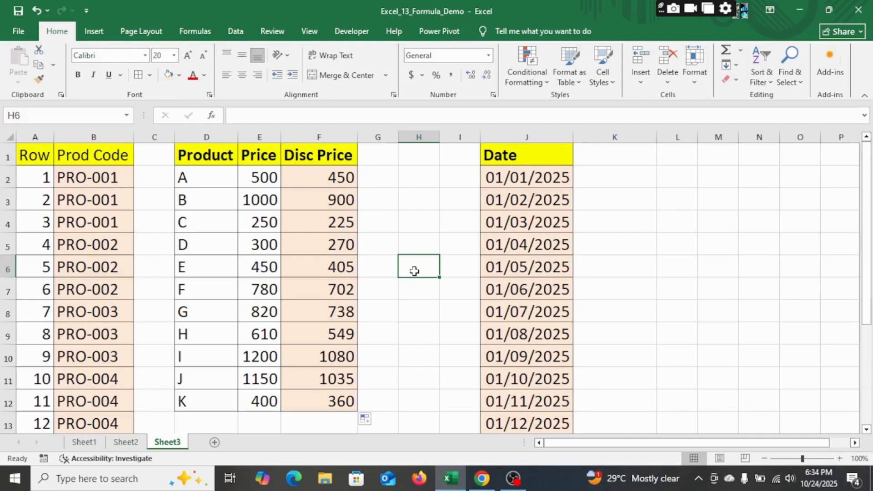
left_click(309, 182)
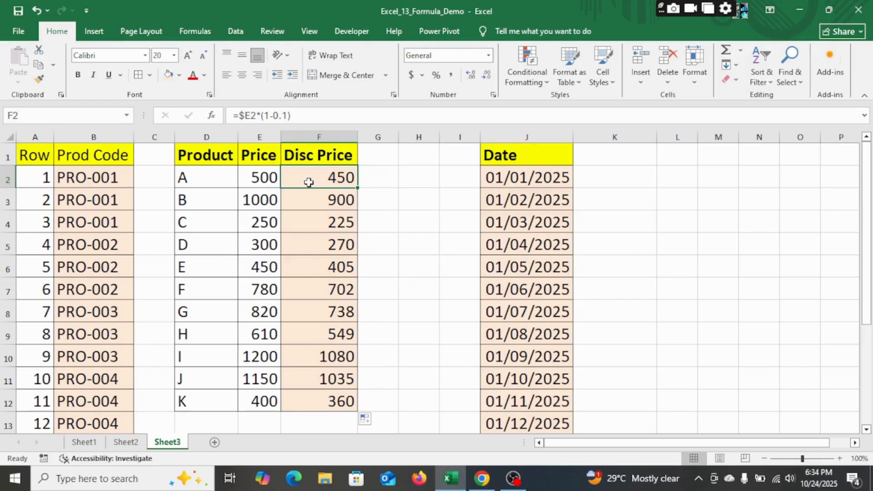